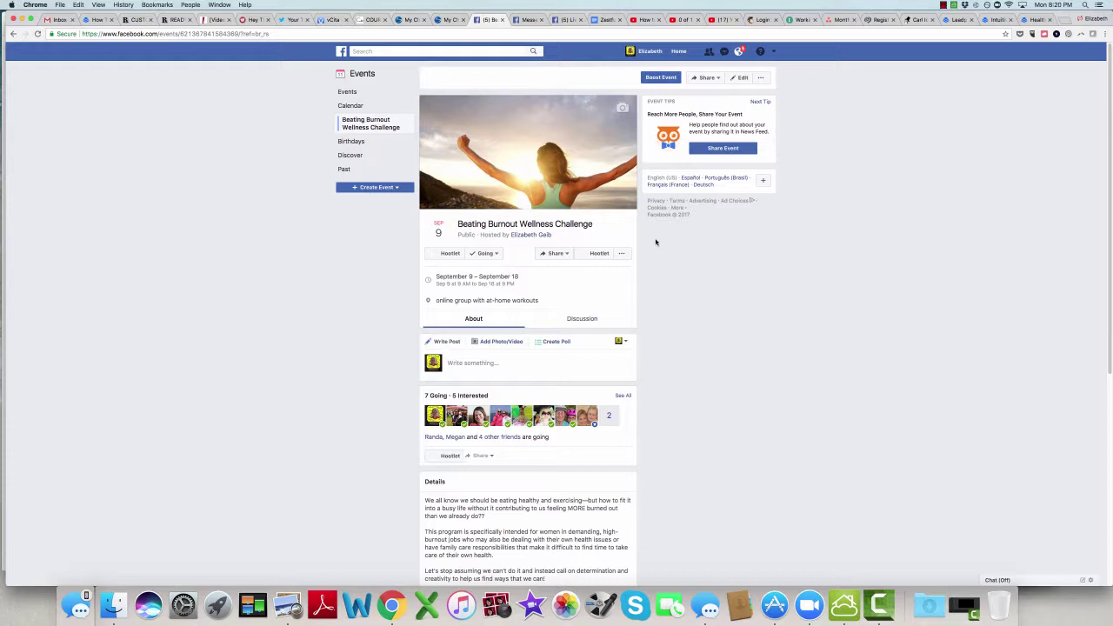
Step: Open the event's Share menu to reach the Invite Friends option
{"action": "left_click", "coordinate": [567, 252]}
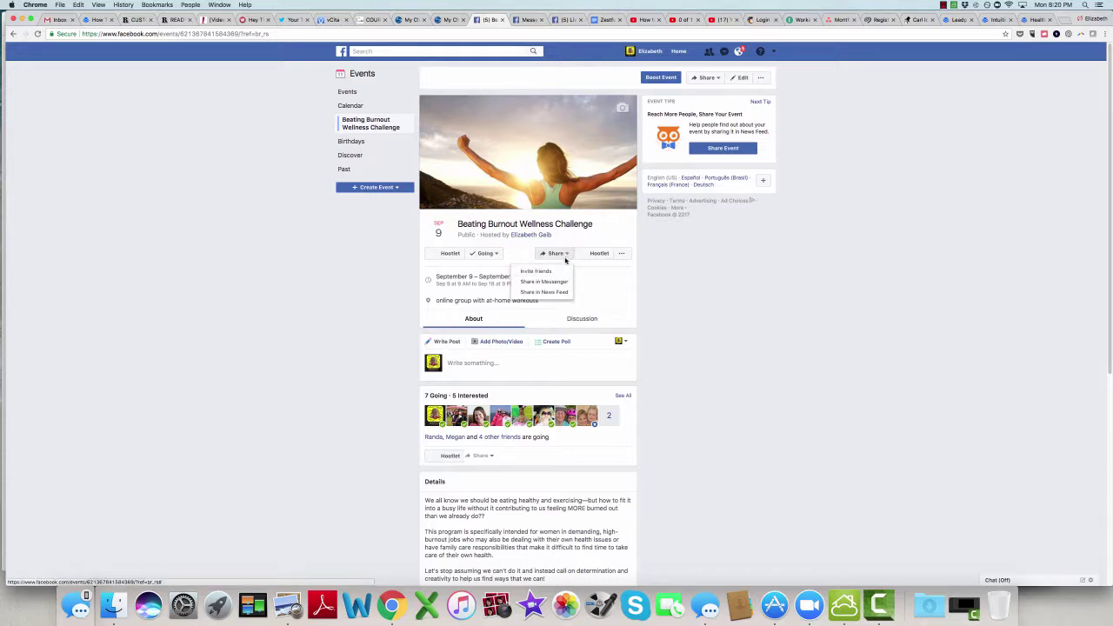
{"action": "left_click", "coordinate": [579, 278]}
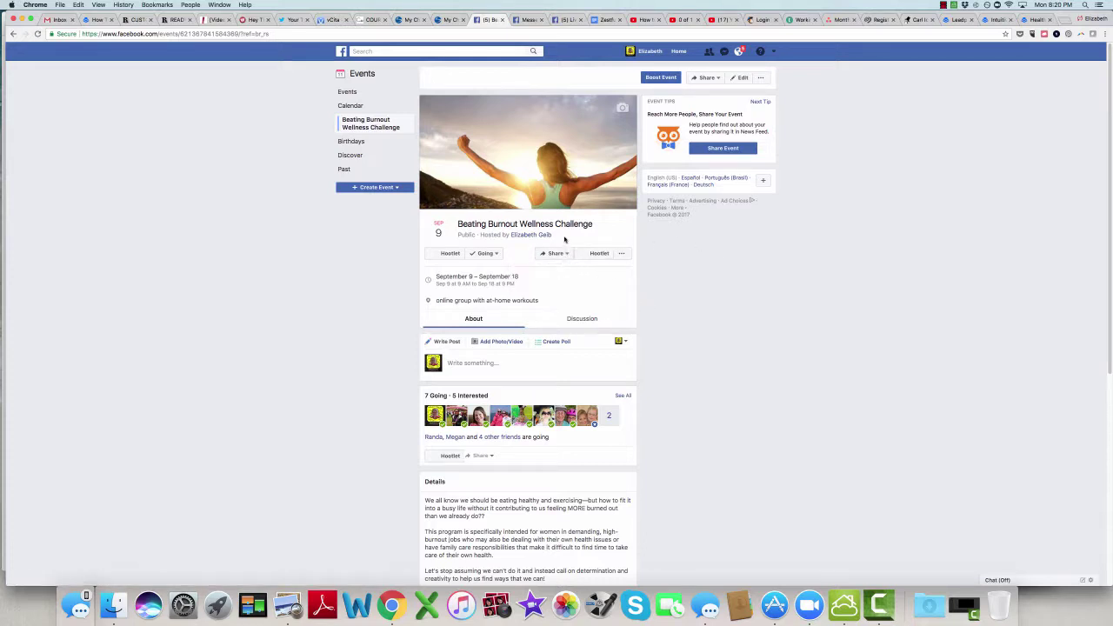
{"action": "left_click", "coordinate": [555, 253]}
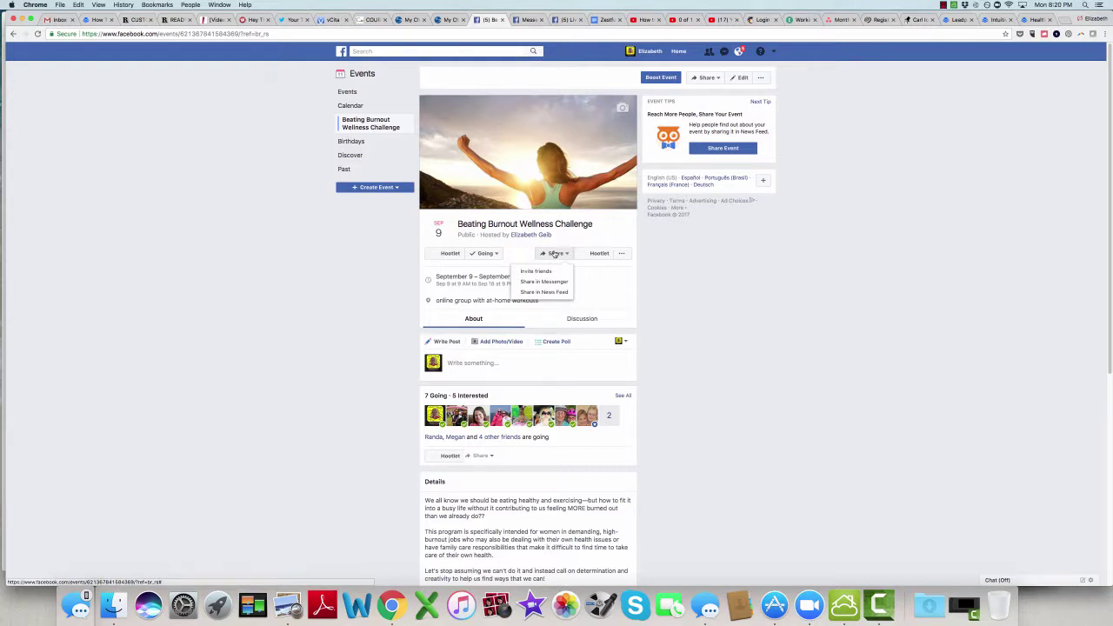
{"action": "left_click", "coordinate": [556, 253]}
{"action": "left_click", "coordinate": [556, 253]}
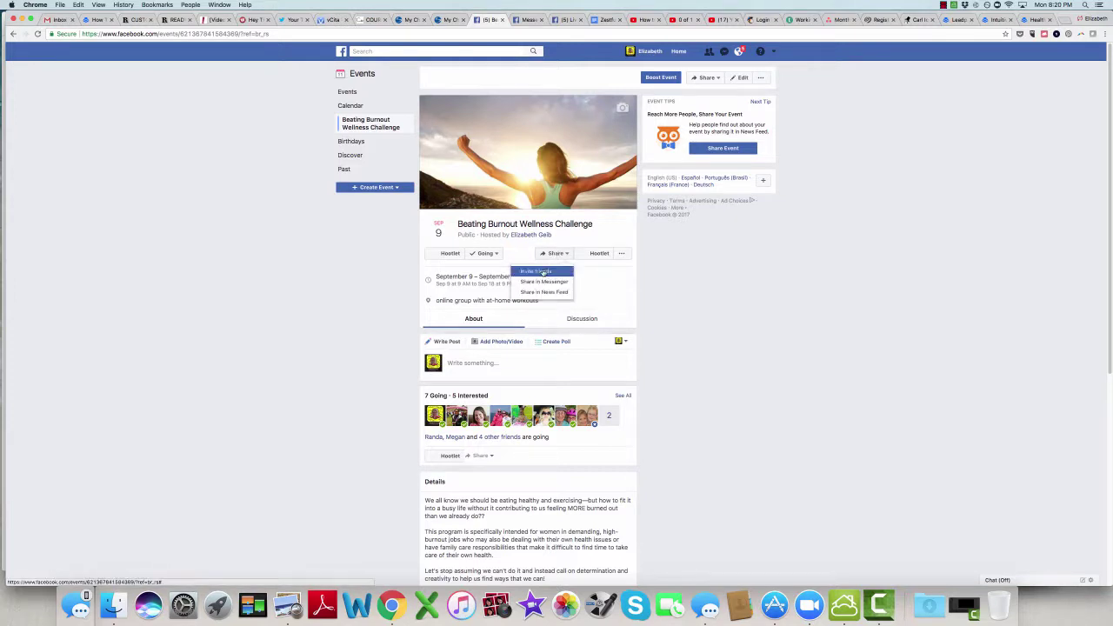
Step: Start inviting friends and tick one friend from the invite list
{"action": "left_click", "coordinate": [542, 272]}
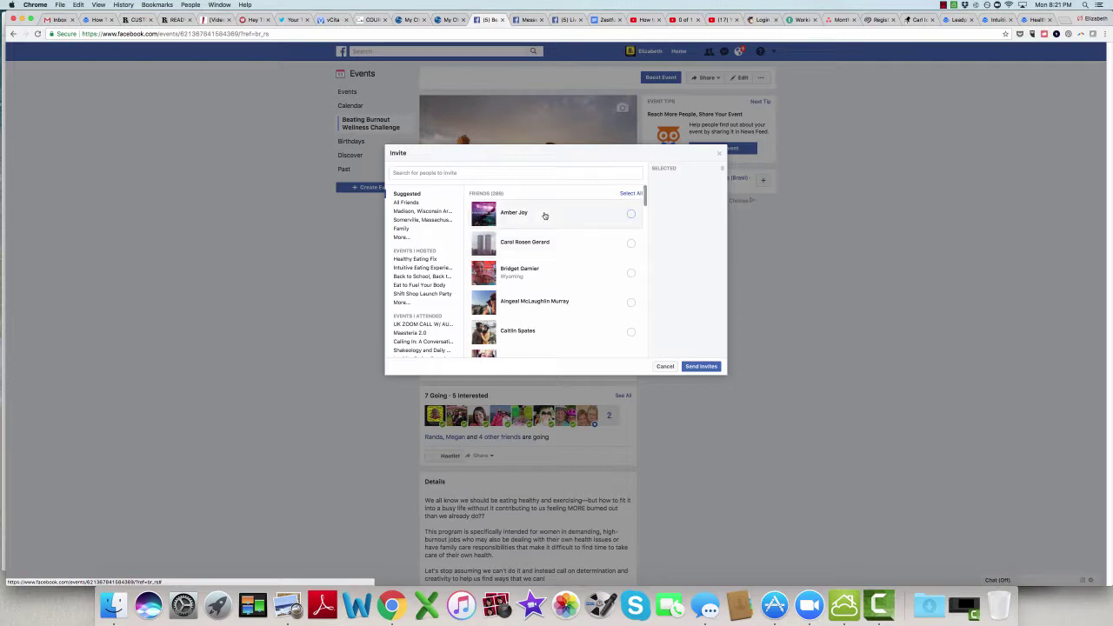
{"action": "left_click", "coordinate": [498, 171]}
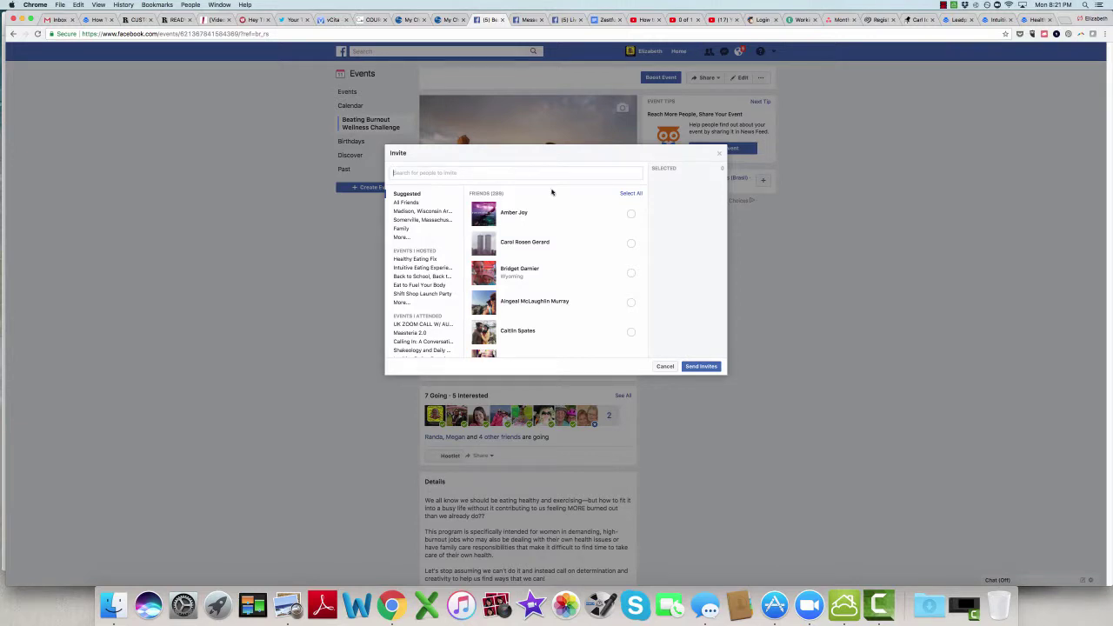
{"action": "scroll", "coordinate": [646, 202], "scroll_direction": "down", "scroll_amount": 1}
{"action": "left_click_drag", "start_coordinate": [645, 202], "coordinate": [646, 232]}
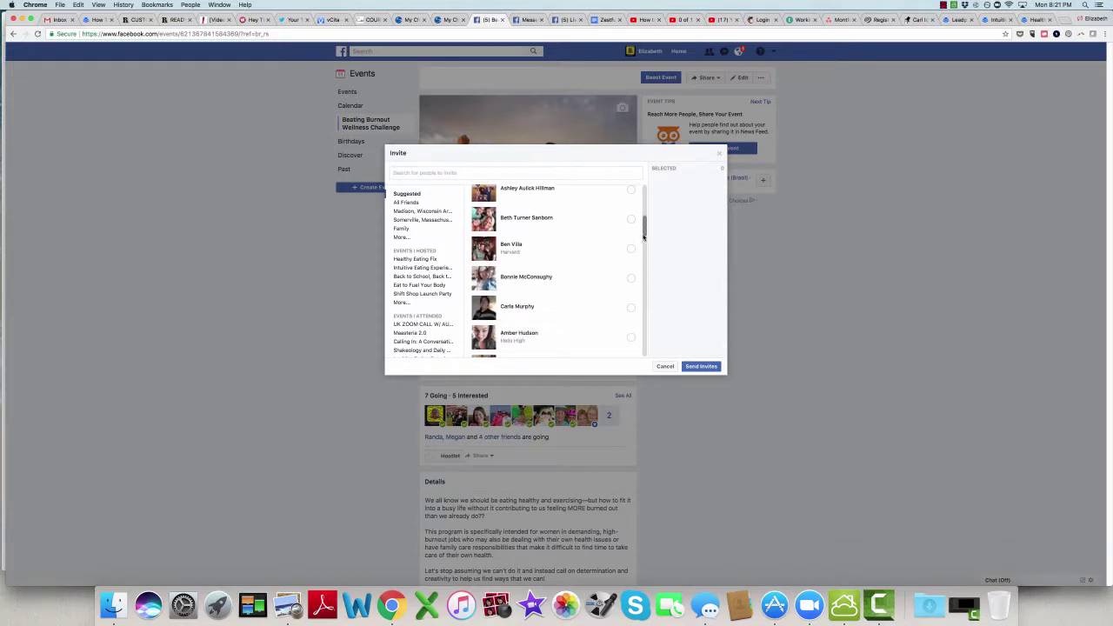
{"action": "left_click", "coordinate": [610, 281]}
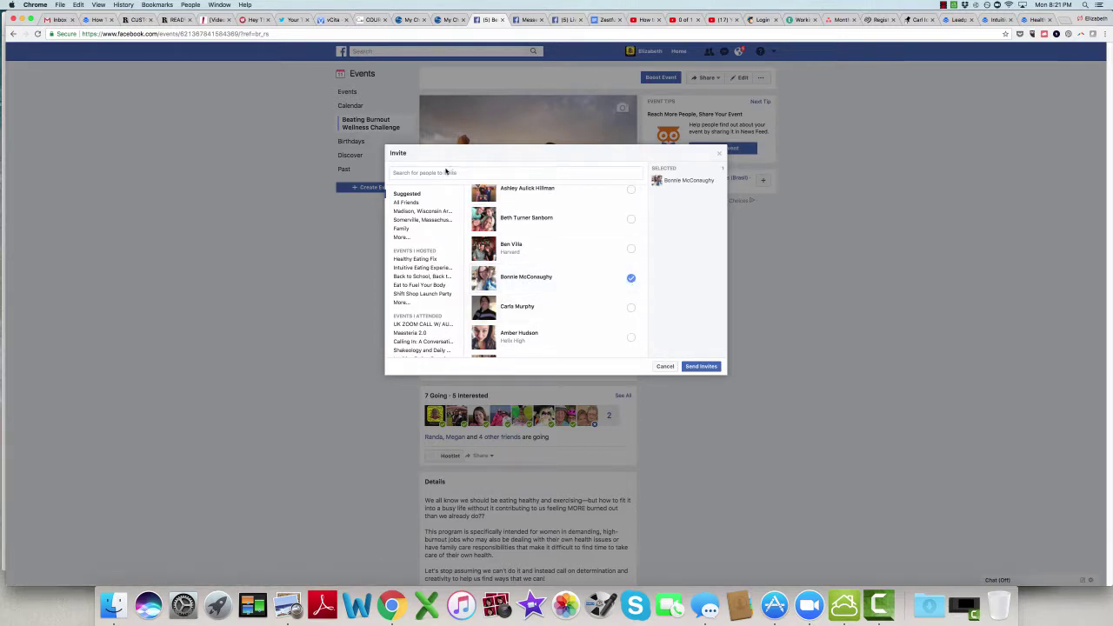
Step: Search 'carla', add the matching friend, and send the invitations
{"action": "left_click", "coordinate": [443, 172]}
{"action": "type", "text": "carla"}
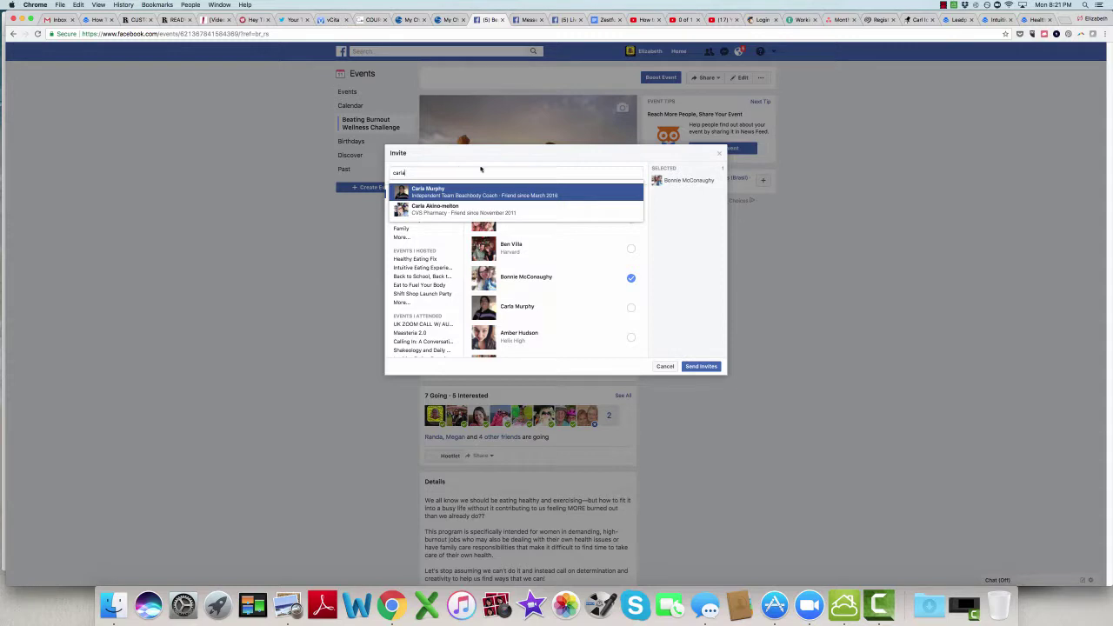
{"action": "left_click", "coordinate": [472, 190]}
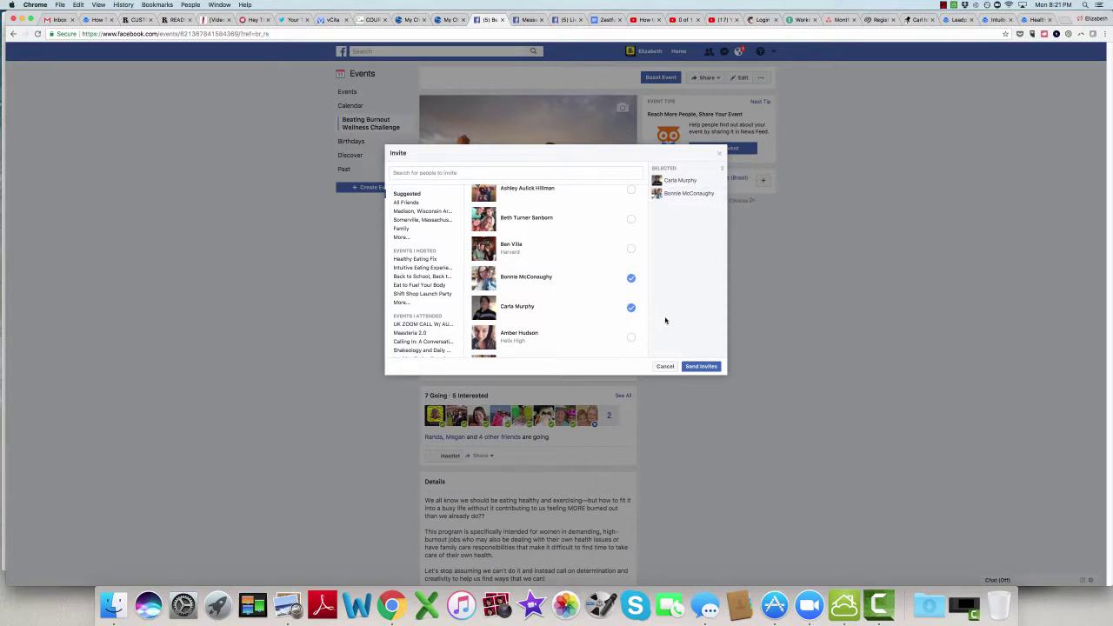
{"action": "left_click", "coordinate": [701, 366]}
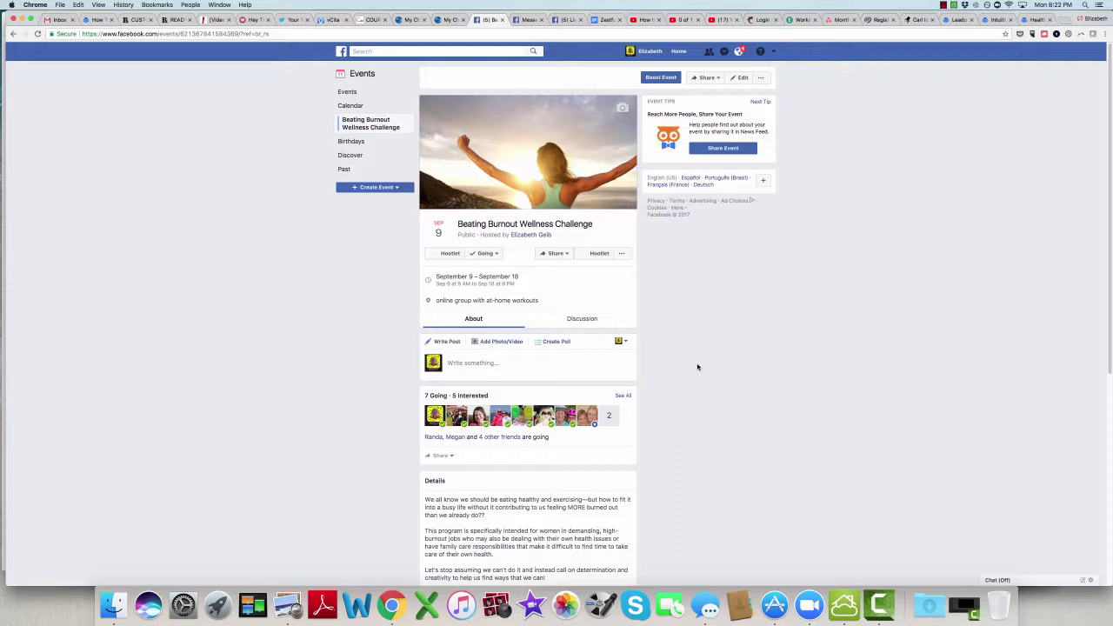
Step: Scroll to Recent Posts and open all posts in the event Discussion
{"action": "scroll", "coordinate": [697, 367], "scroll_direction": "down", "scroll_amount": 5}
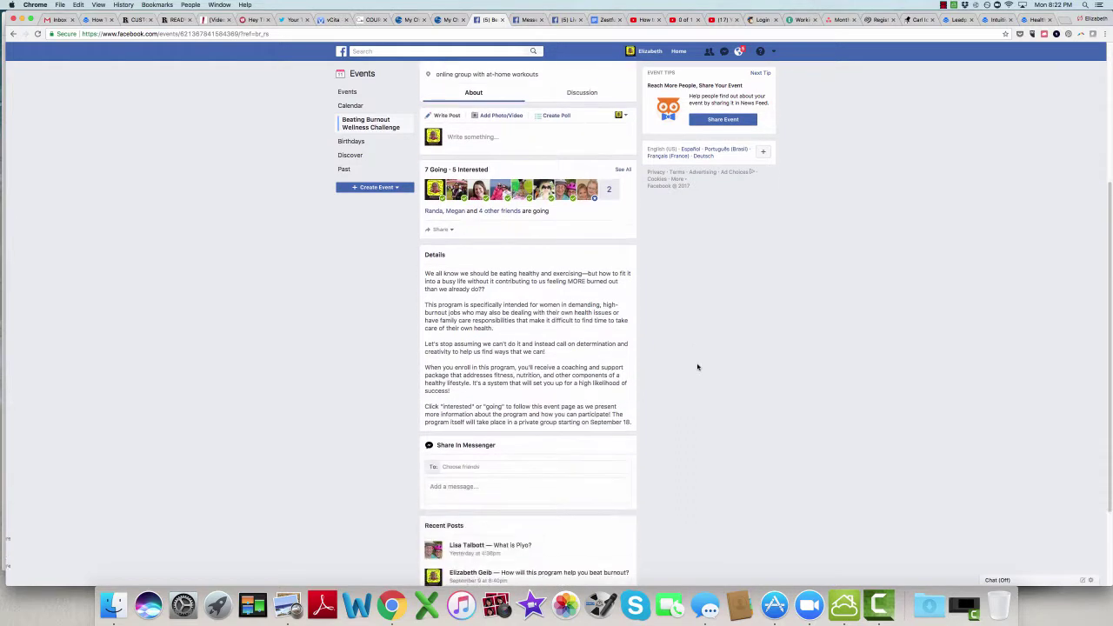
{"action": "scroll", "coordinate": [697, 367], "scroll_direction": "down", "scroll_amount": 1}
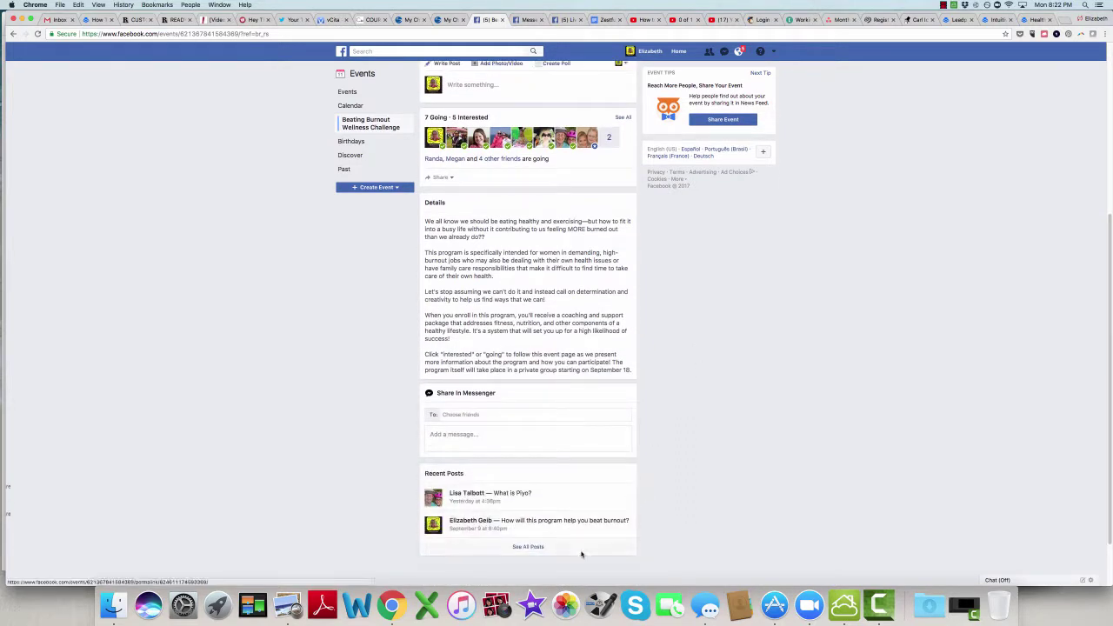
{"action": "left_click", "coordinate": [532, 548]}
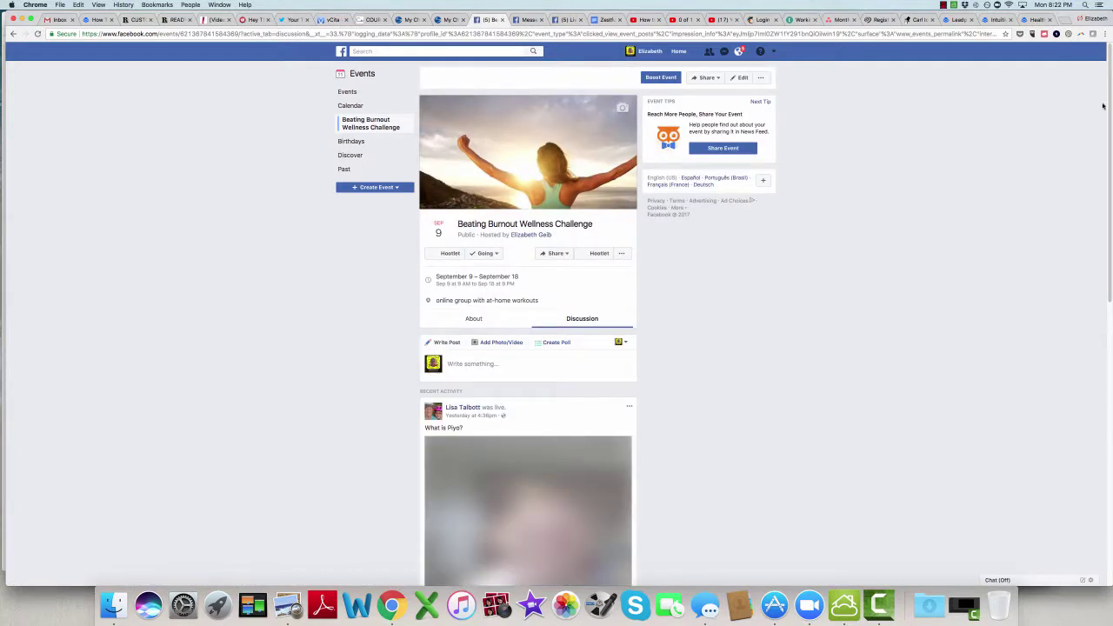
{"action": "left_click_drag", "start_coordinate": [1107, 105], "coordinate": [1087, 235]}
{"action": "scroll", "coordinate": [1087, 235], "scroll_direction": "up", "scroll_amount": 1}
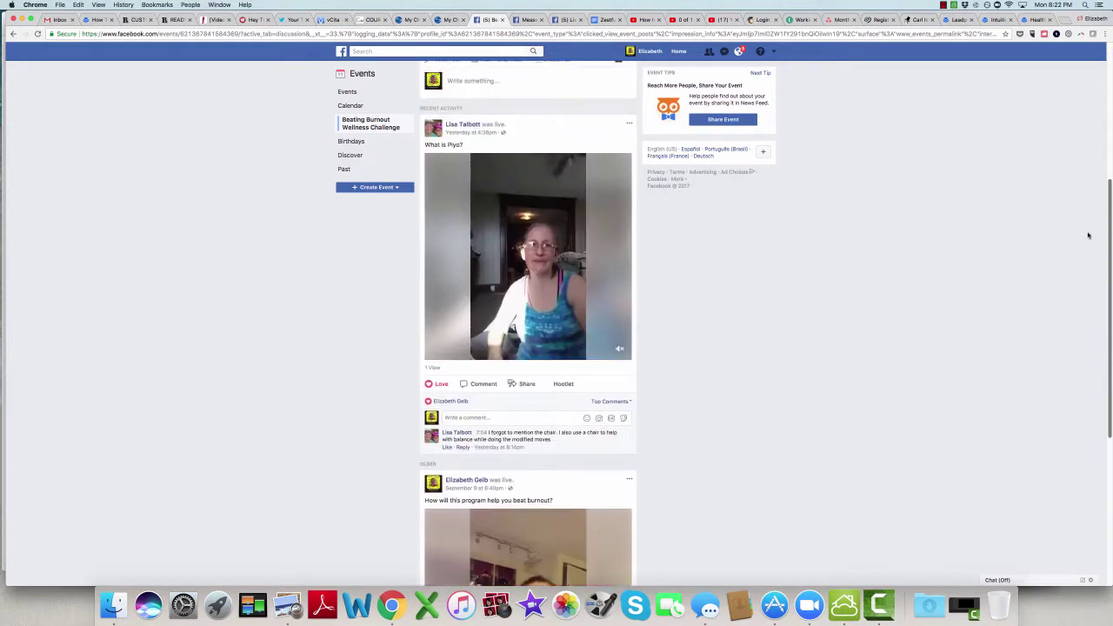
{"action": "scroll", "coordinate": [1088, 235], "scroll_direction": "up", "scroll_amount": 5}
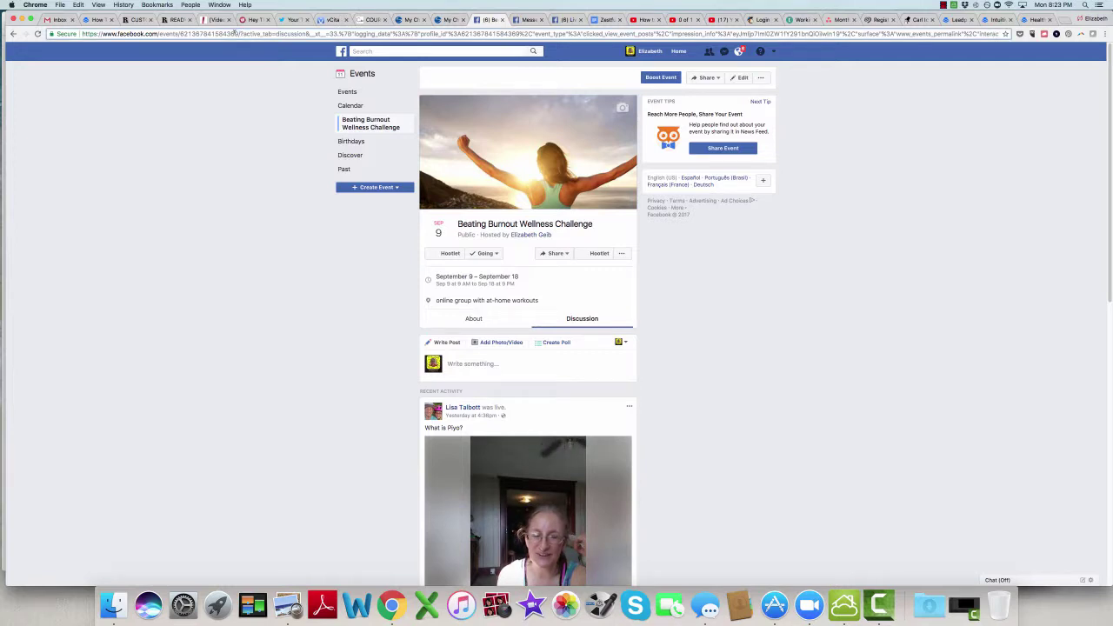
Step: Select the event's URL, then show the recent Messenger conversations list
{"action": "left_click_drag", "start_coordinate": [234, 32], "coordinate": [81, 34]}
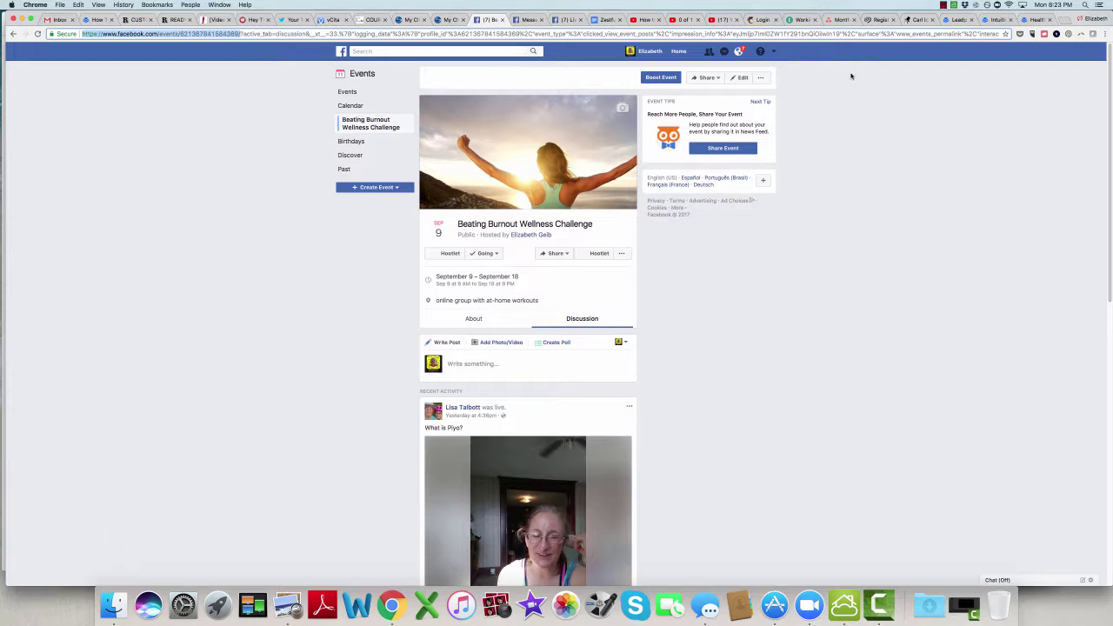
{"action": "left_click", "coordinate": [724, 51]}
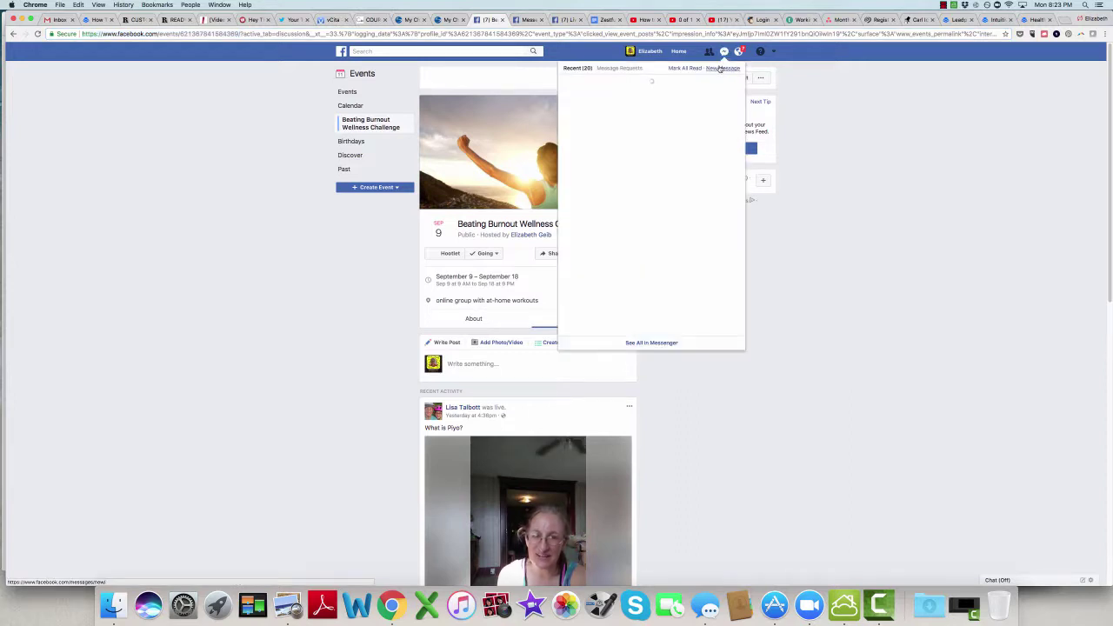
Step: Start a new Messenger message addressed to the friend found by name search
{"action": "left_click", "coordinate": [720, 68]}
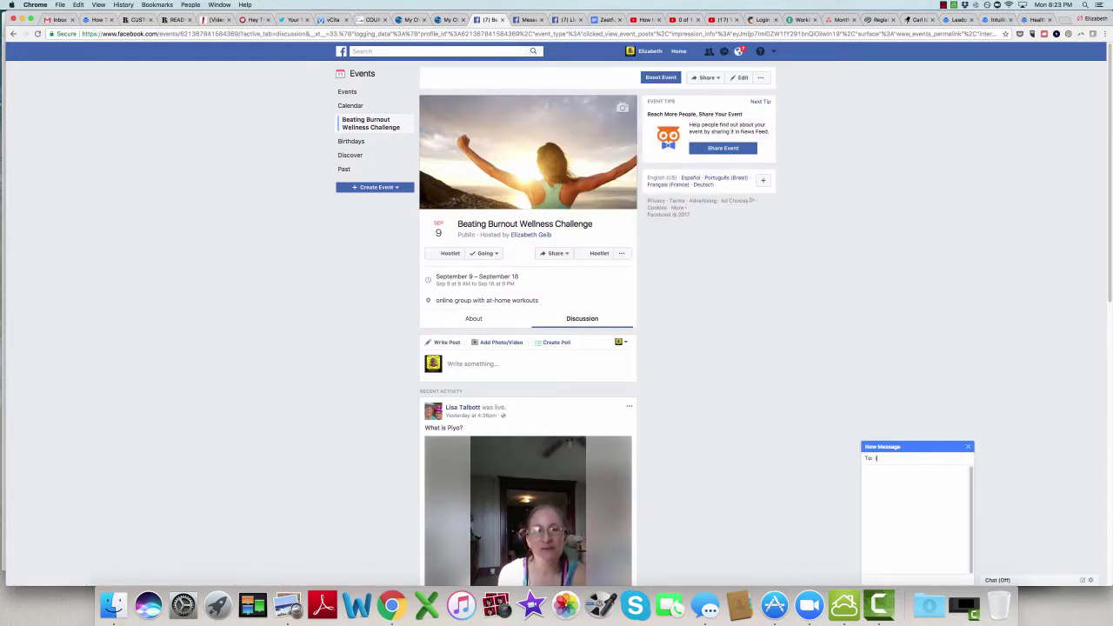
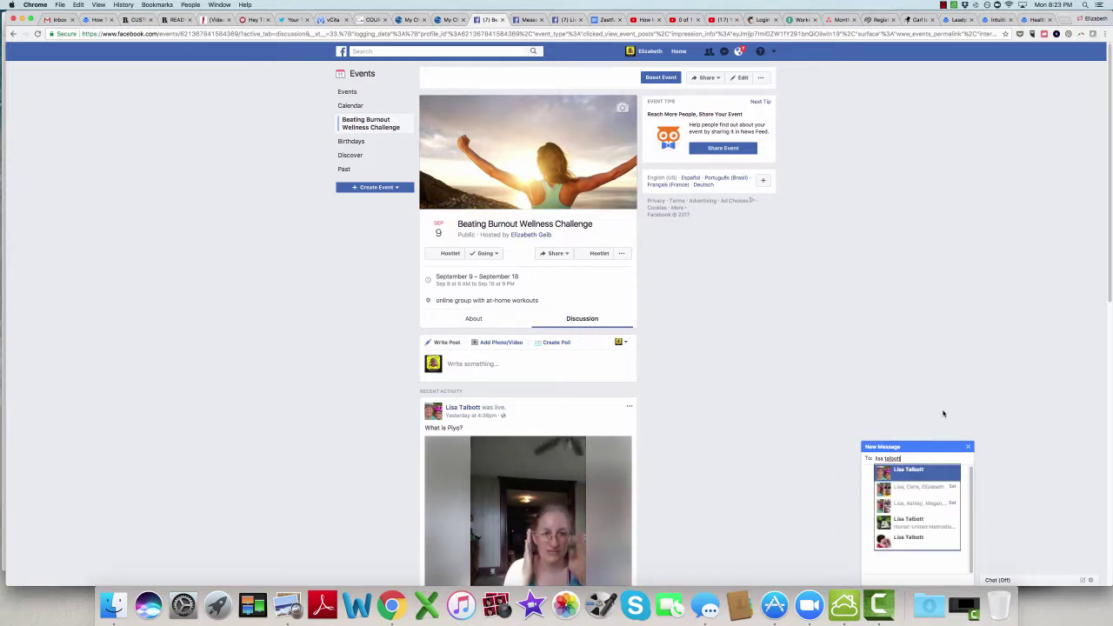
{"action": "left_click", "coordinate": [909, 471]}
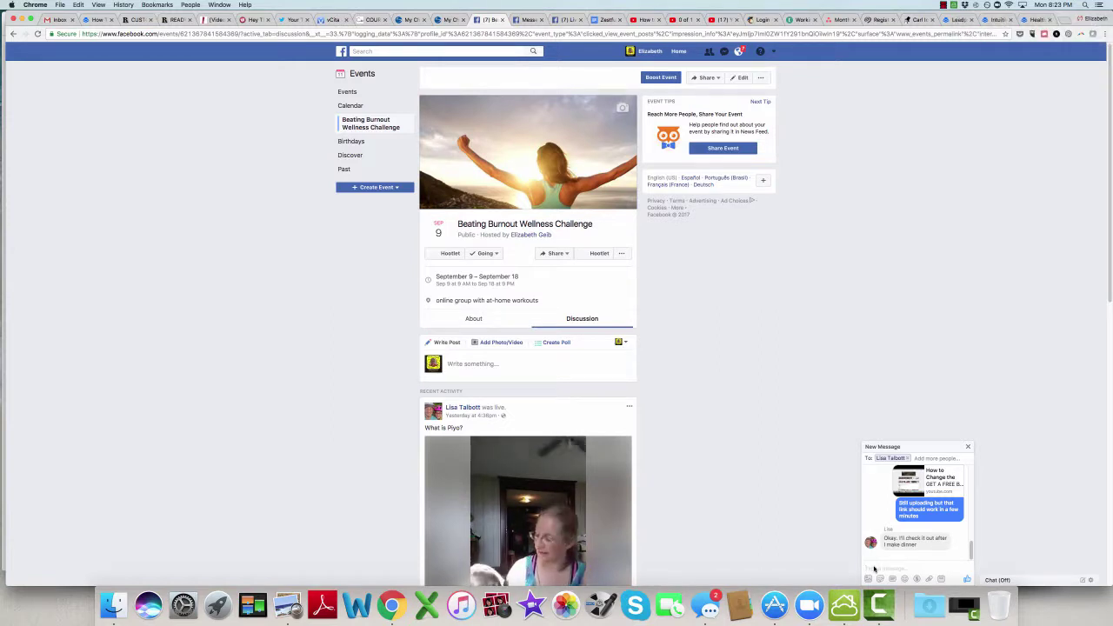
Step: Write the challenge invitation, paste the event link, and add the going/interested reminder
{"action": "type", "text": "Hi Lisa"}
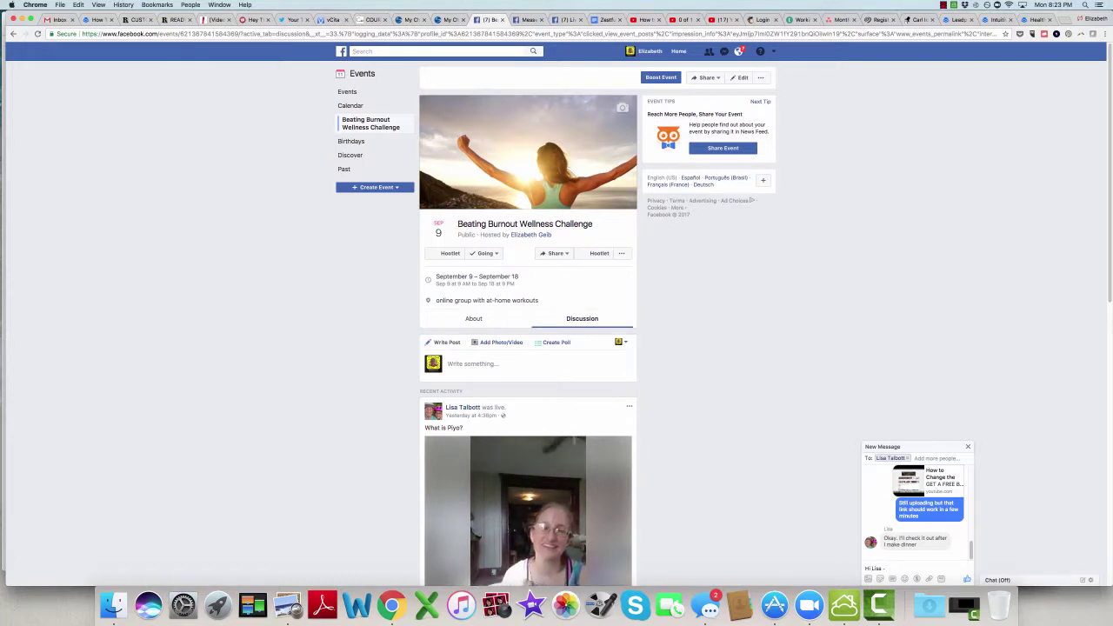
{"action": "type", "text": "- I know you were i"}
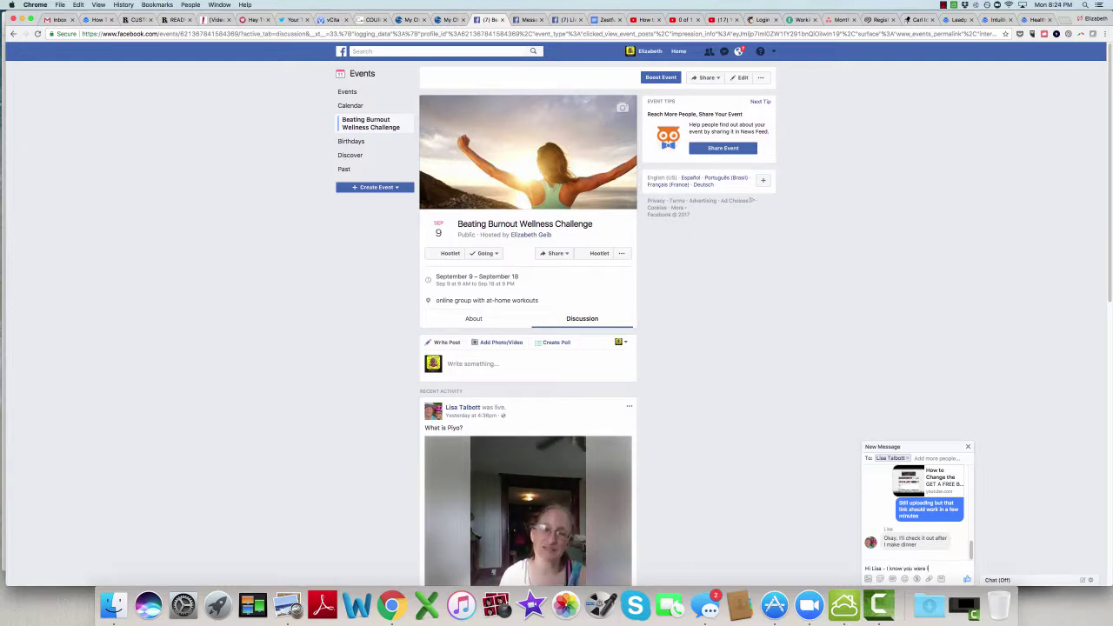
{"action": "type", "text": "nterested in In"}
{"action": "type", "text": "ess challeng"}
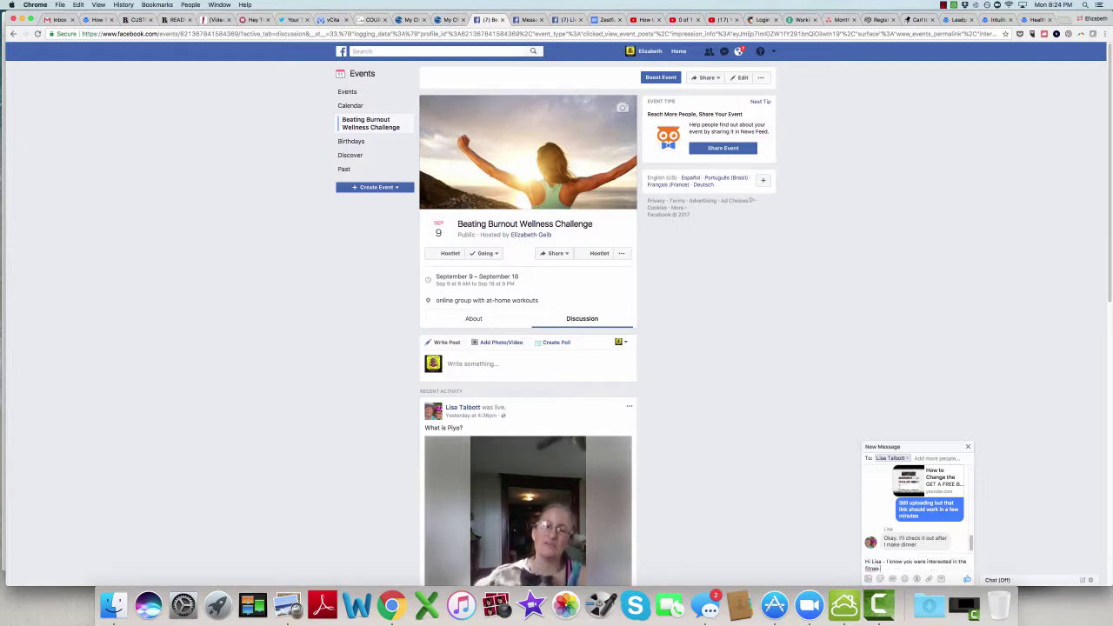
{"action": "type", "text": "e last month but"}
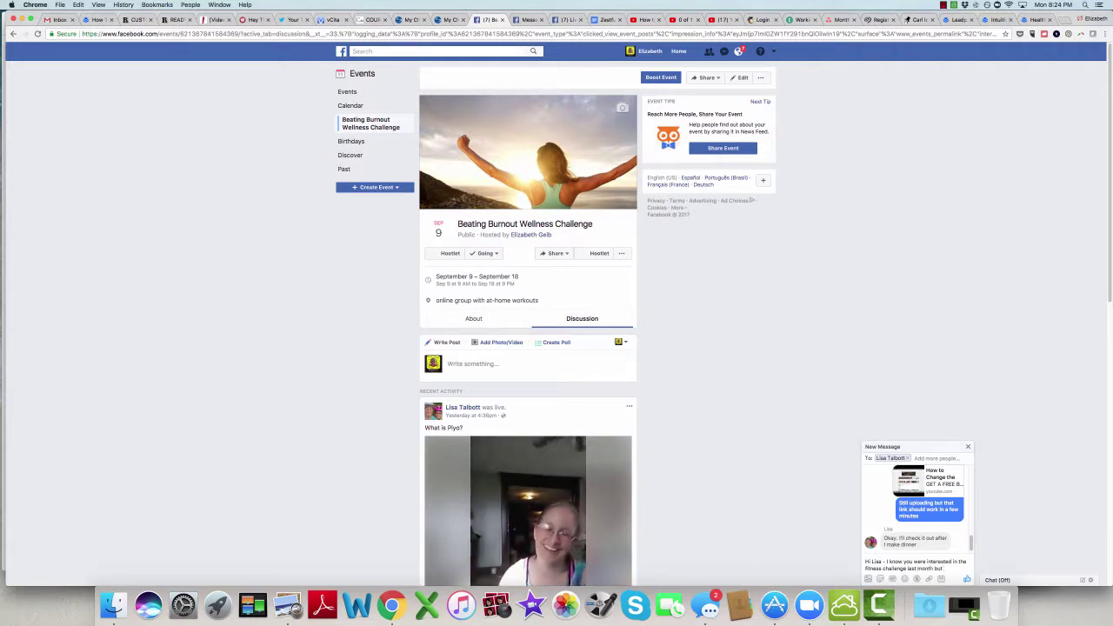
{"action": "type", "text": " it wasn't quite the"}
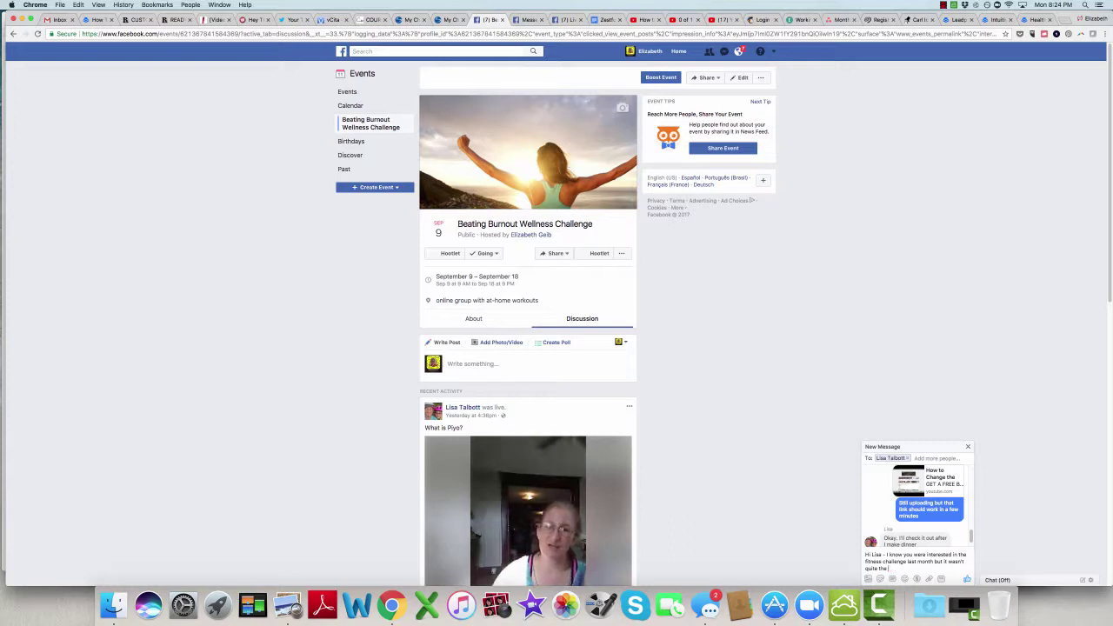
{"action": "type", "text": " timright time for yo"}
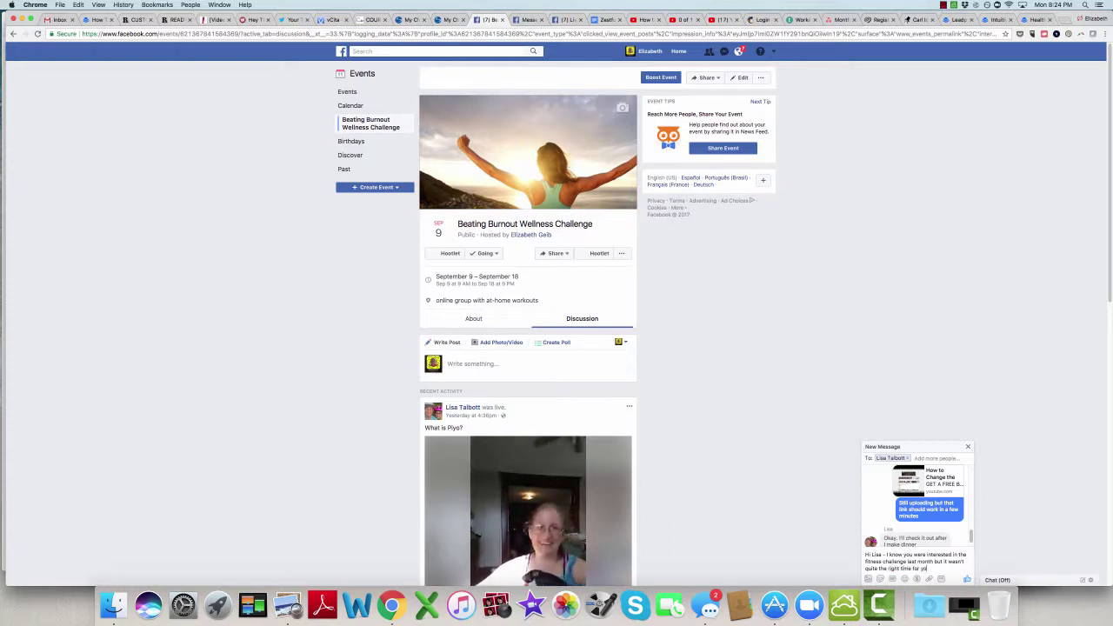
{"action": "type", "text": "u. I wanted to let you kno"}
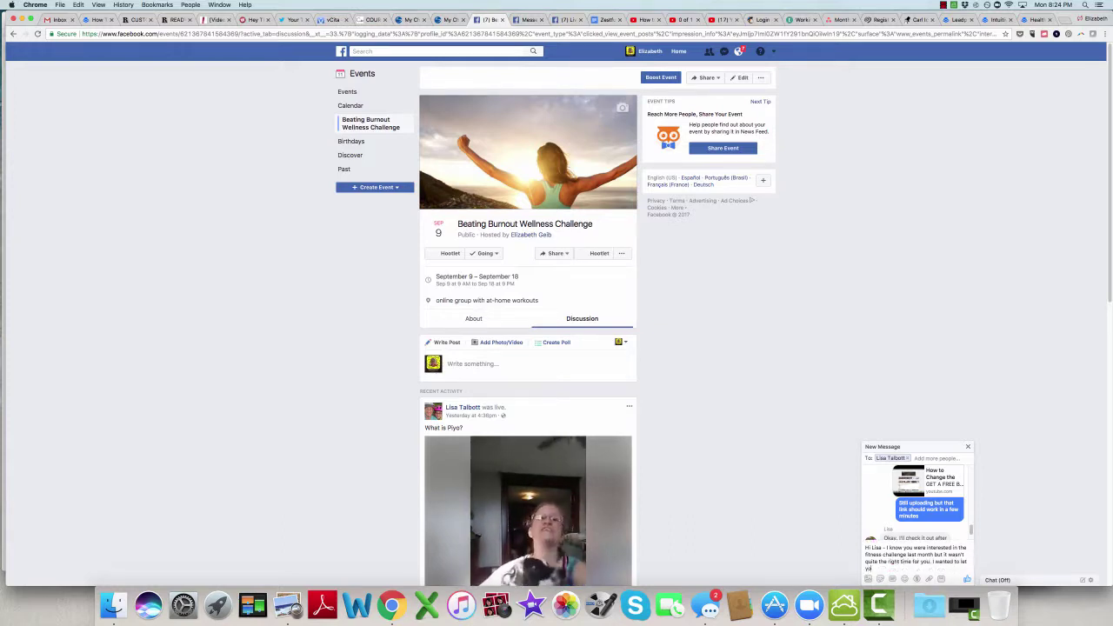
{"action": "type", "text": "w th"}
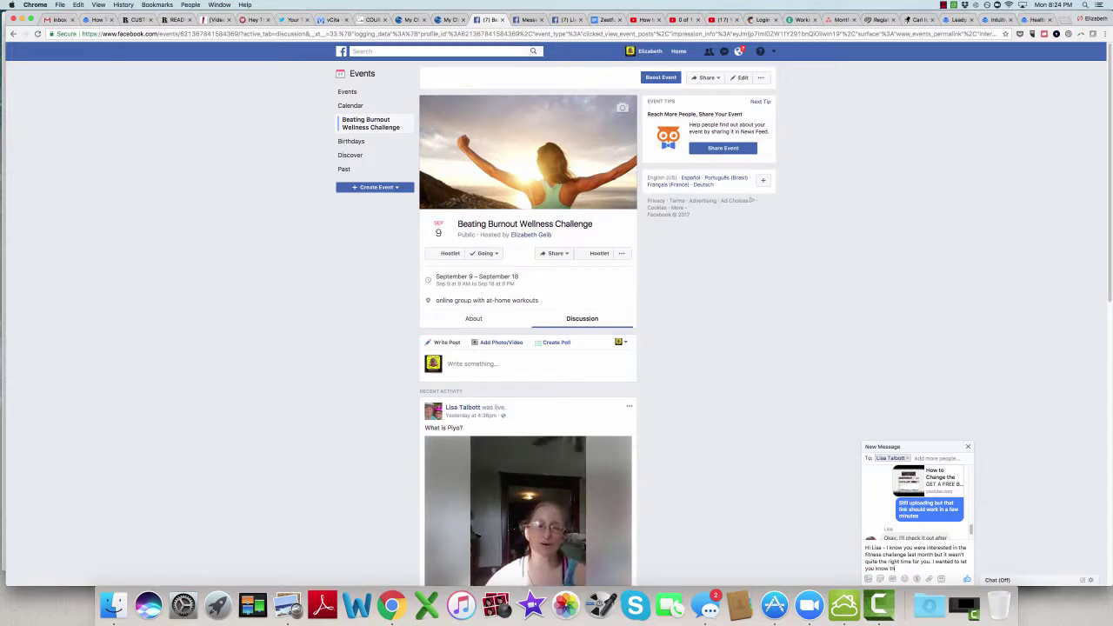
{"action": "type", "text": "at anrollment for this"}
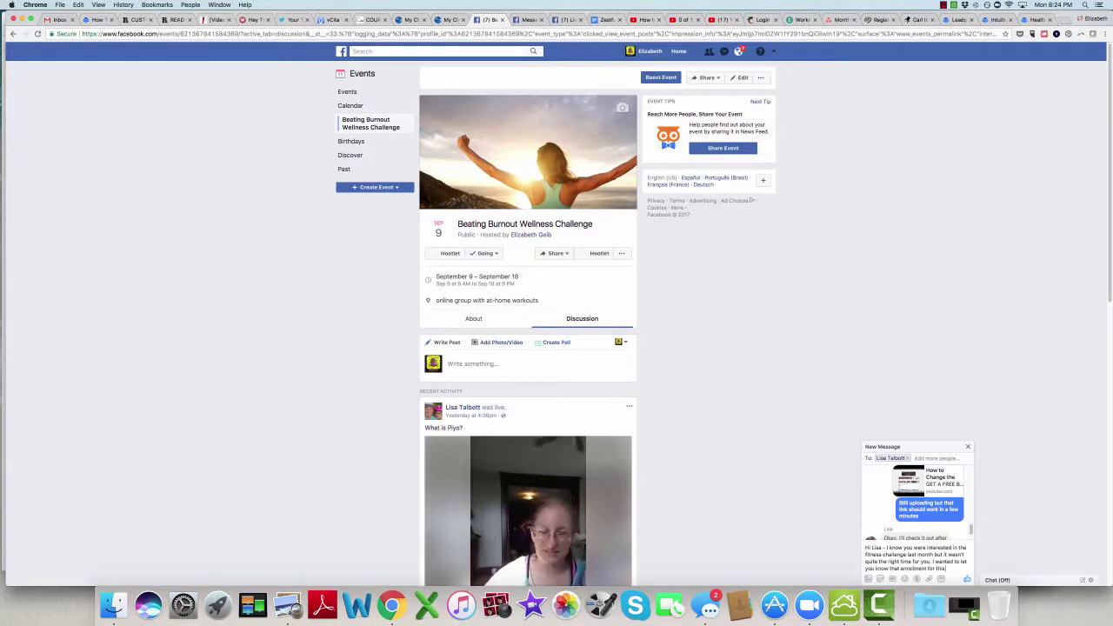
{"action": "type", "text": " month! challe"}
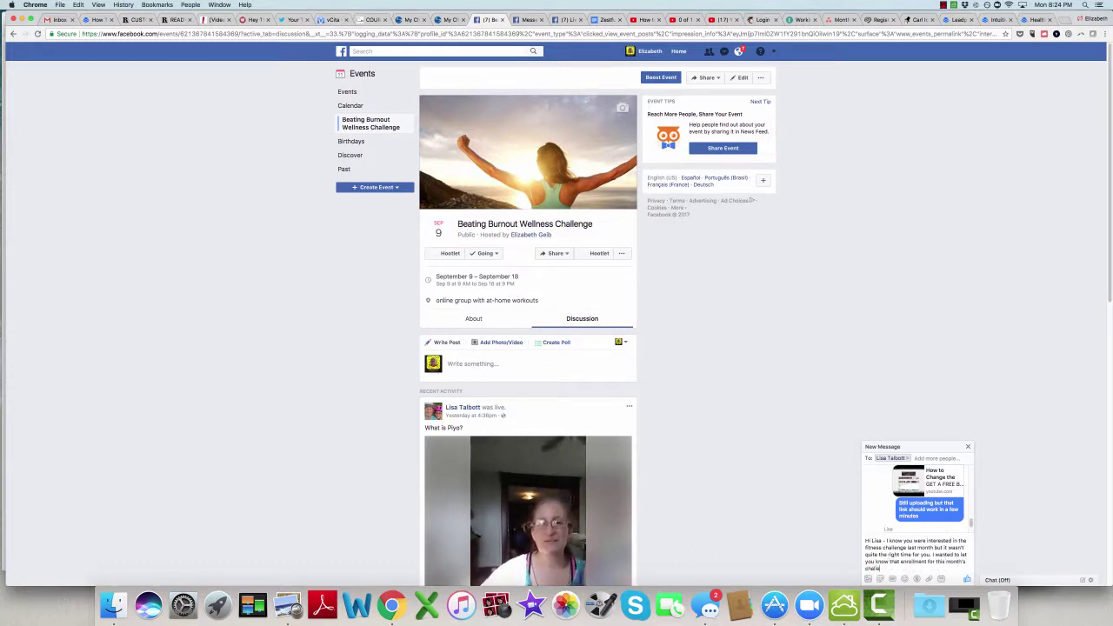
{"action": "type", "text": "nge is now open. You can find"}
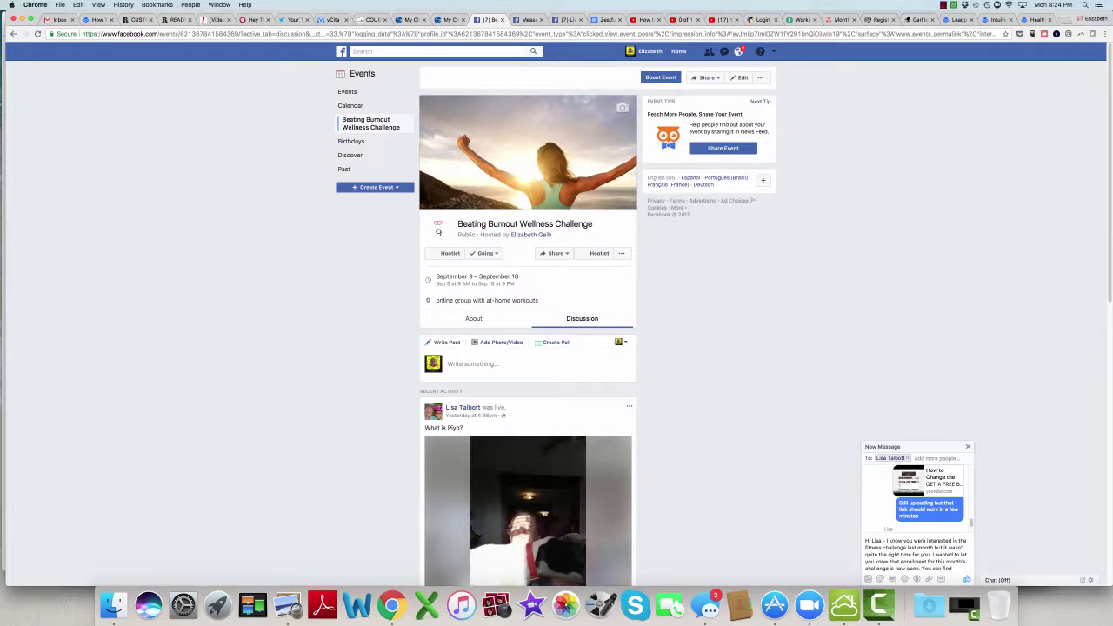
{"action": "type", "text": " the info here:"}
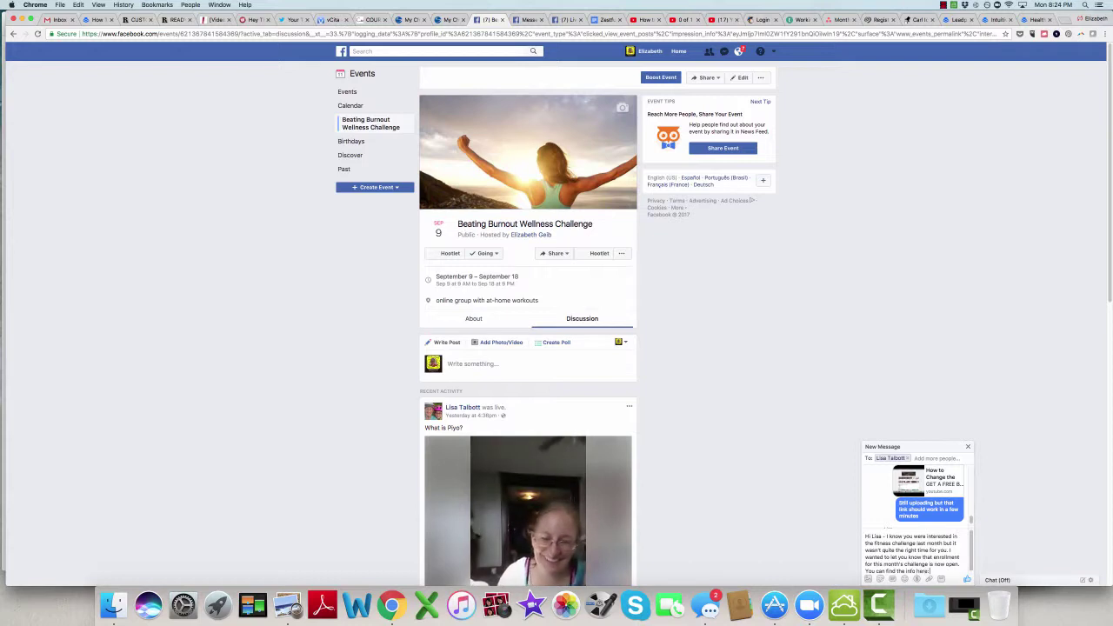
{"action": "key", "text": "super+v"}
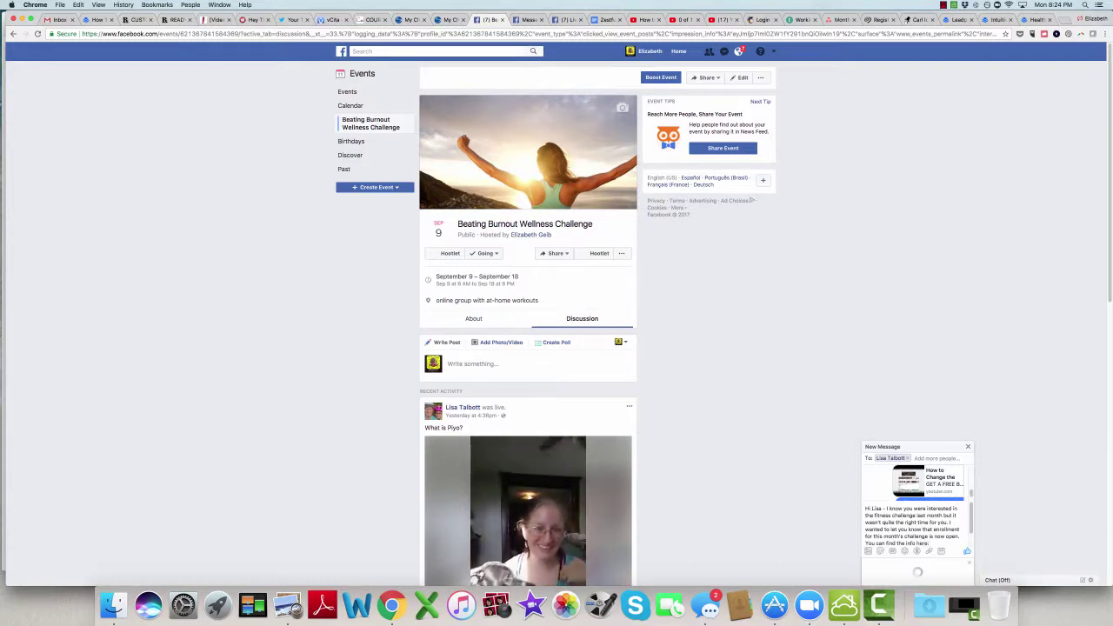
{"action": "key", "text": "shift+Return"}
{"action": "key", "text": "shift+Return"}
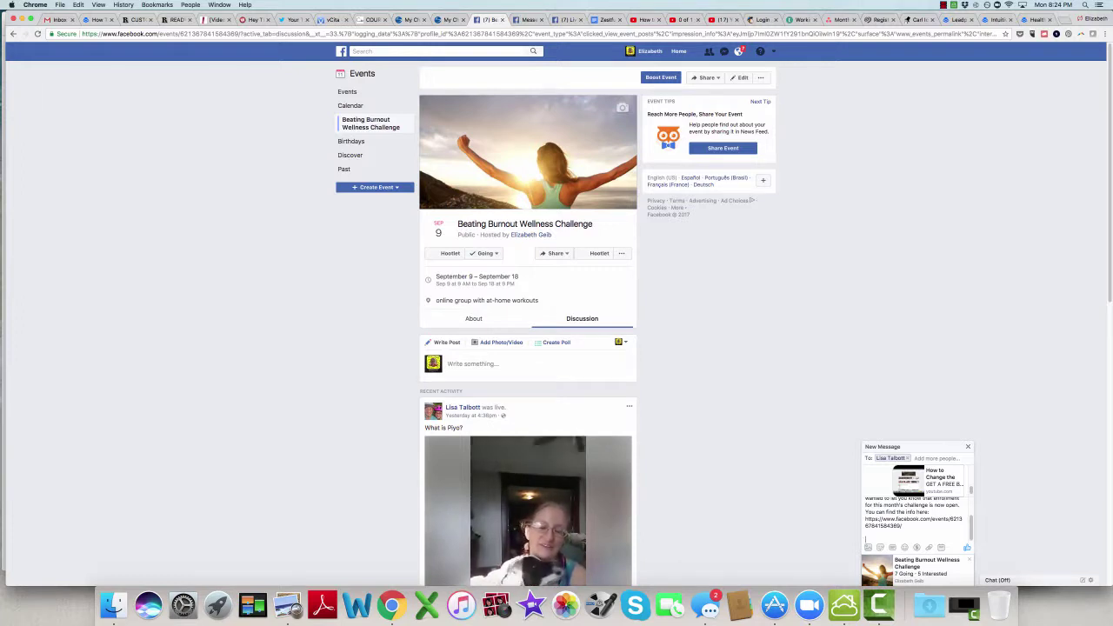
{"action": "type", "text": "Make sure"}
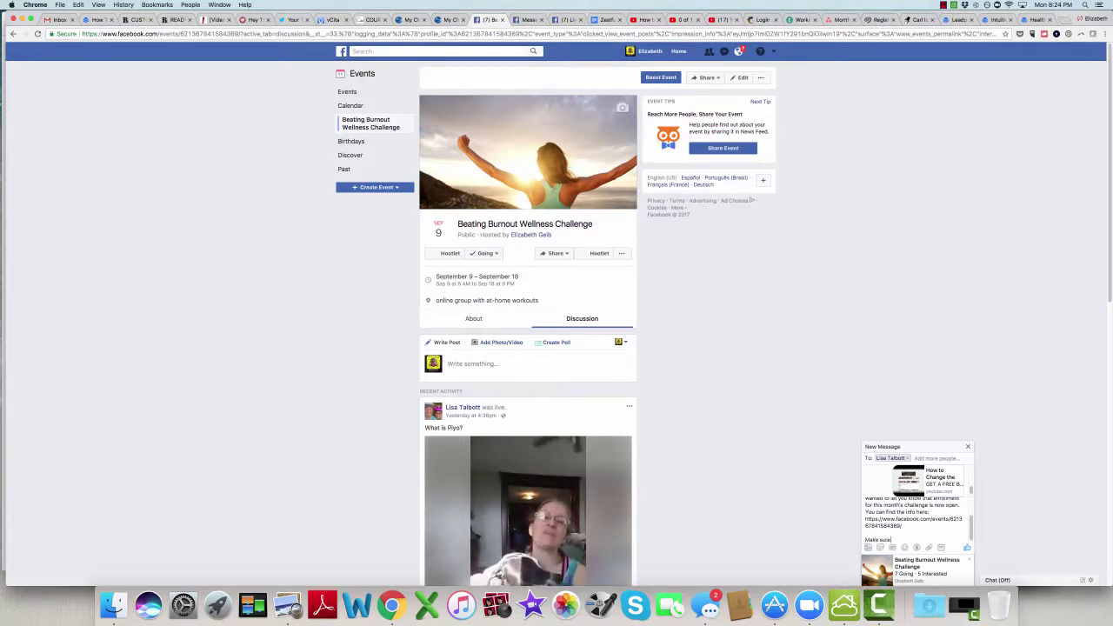
{"action": "type", "text": " you click \"going\""}
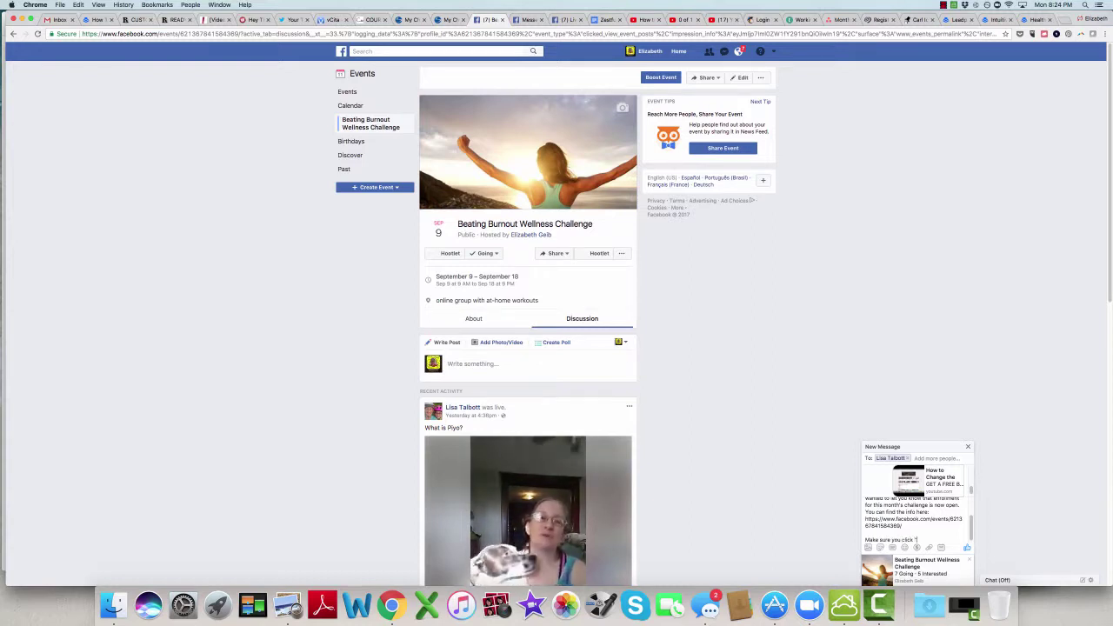
{"action": "type", "text": " or \""}
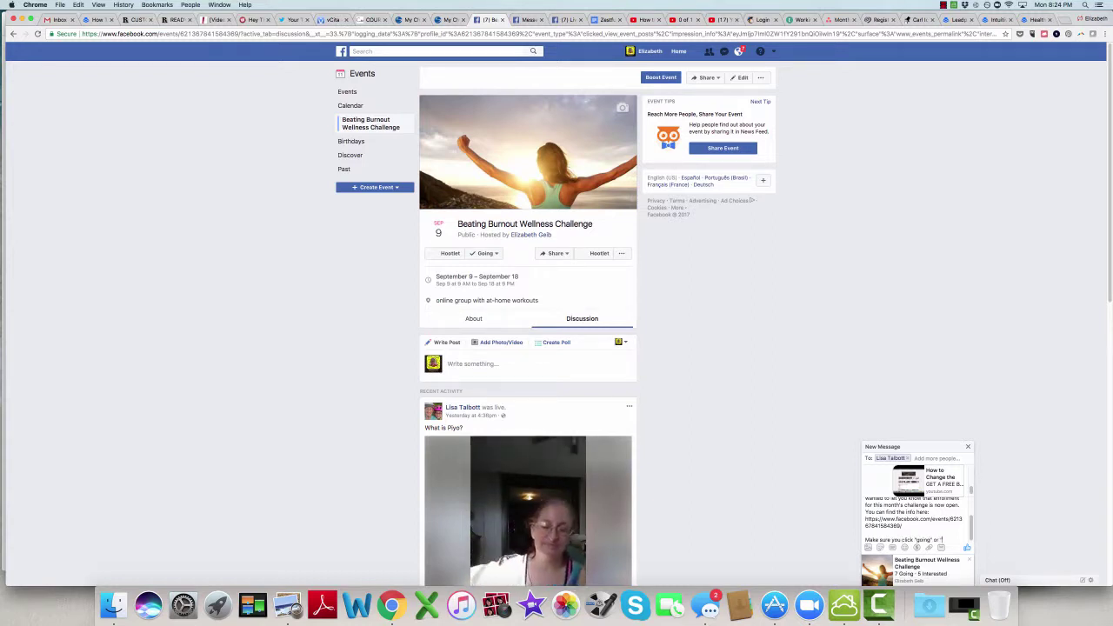
{"action": "type", "text": "interested\" to"}
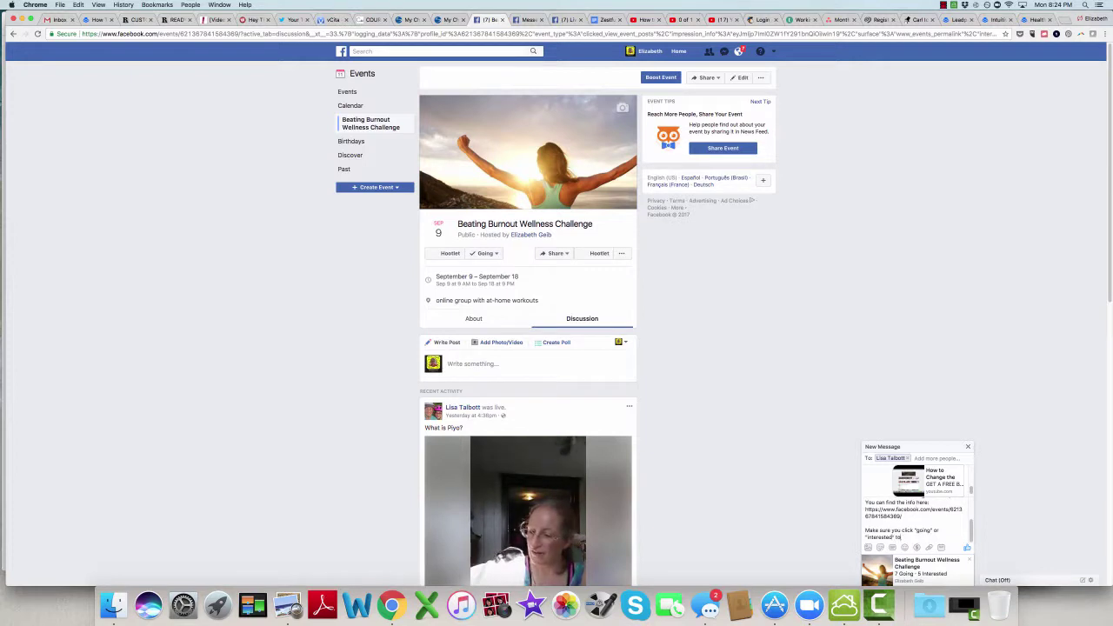
{"action": "type", "text": " see the posts with"}
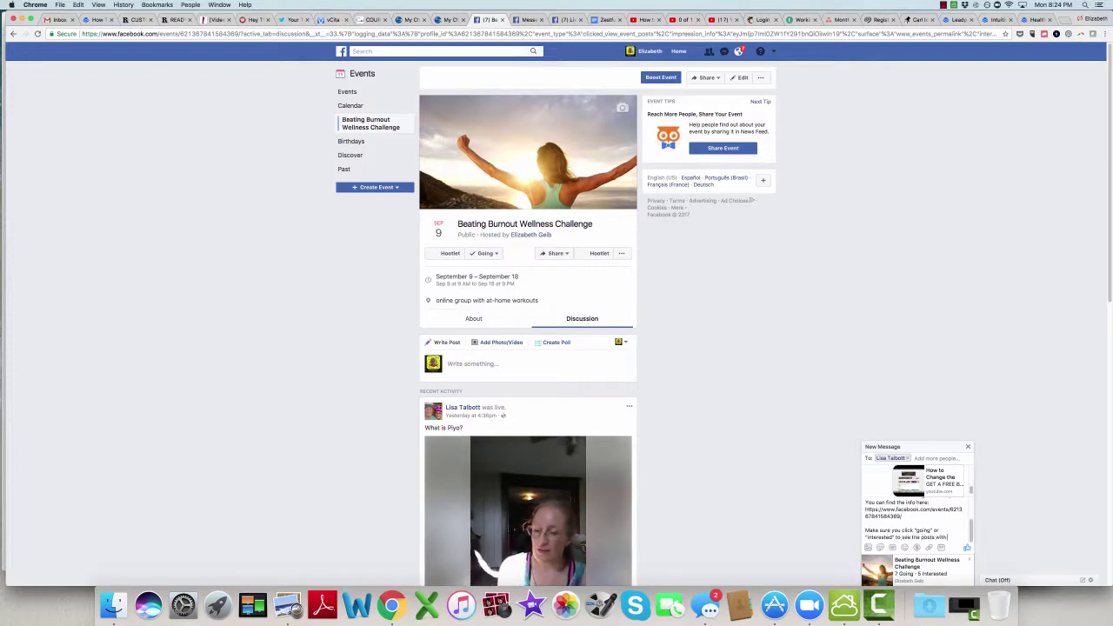
{"action": "type", "text": " more information coming up"}
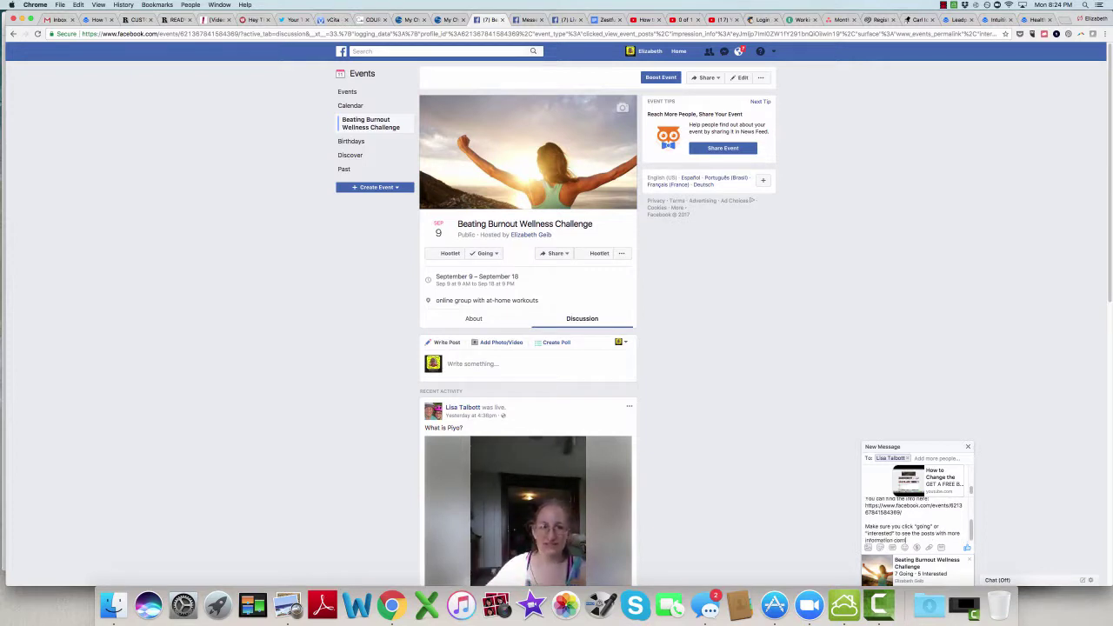
{"action": "type", "text": "!"}
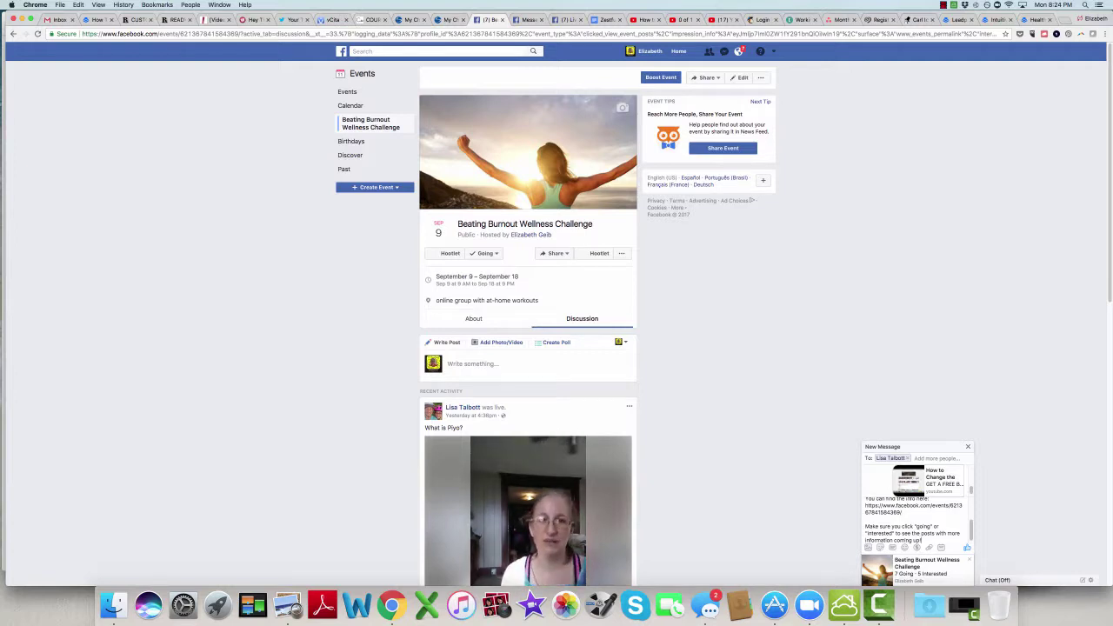
{"action": "type", "text": "ver the next few days"}
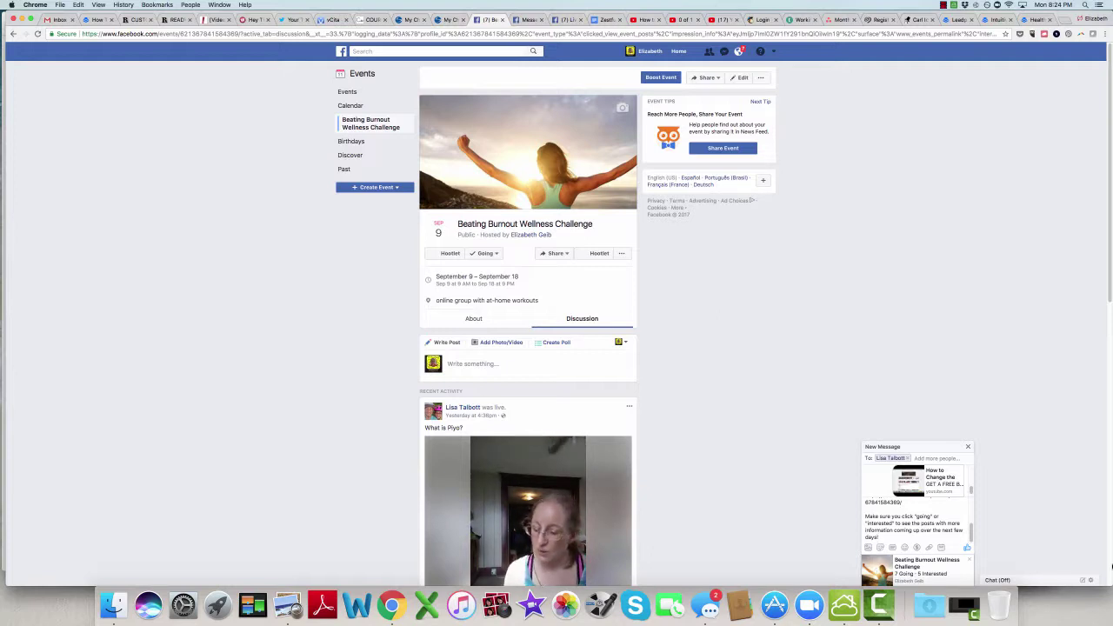
Step: Discard the unsent message and show the About tab with 7 Going, 5 Interested
{"action": "left_click", "coordinate": [968, 447]}
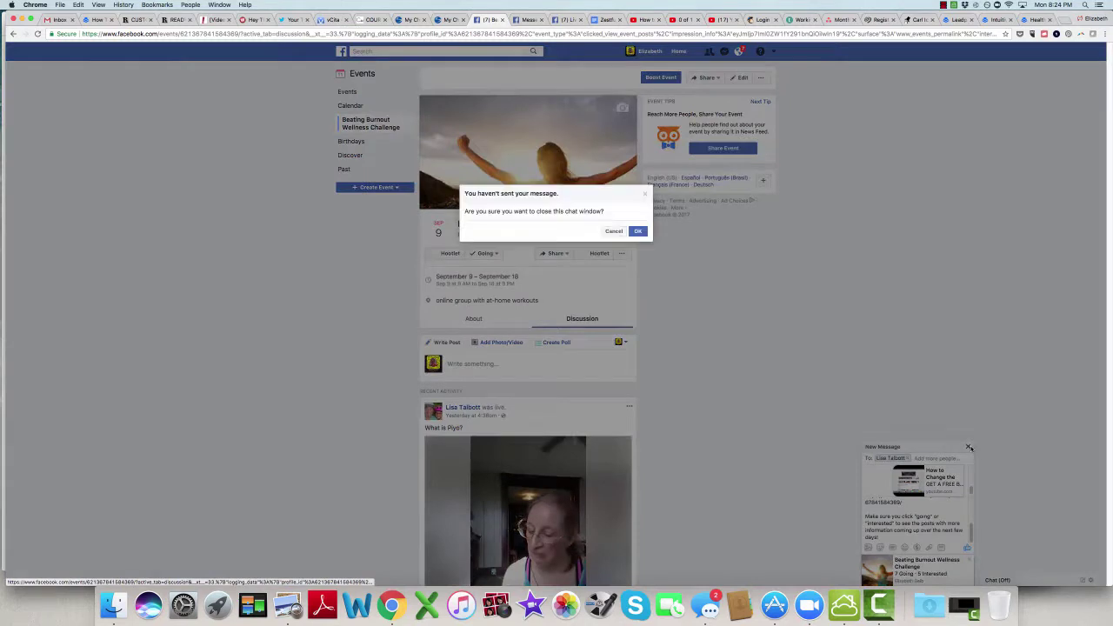
{"action": "left_click", "coordinate": [642, 230]}
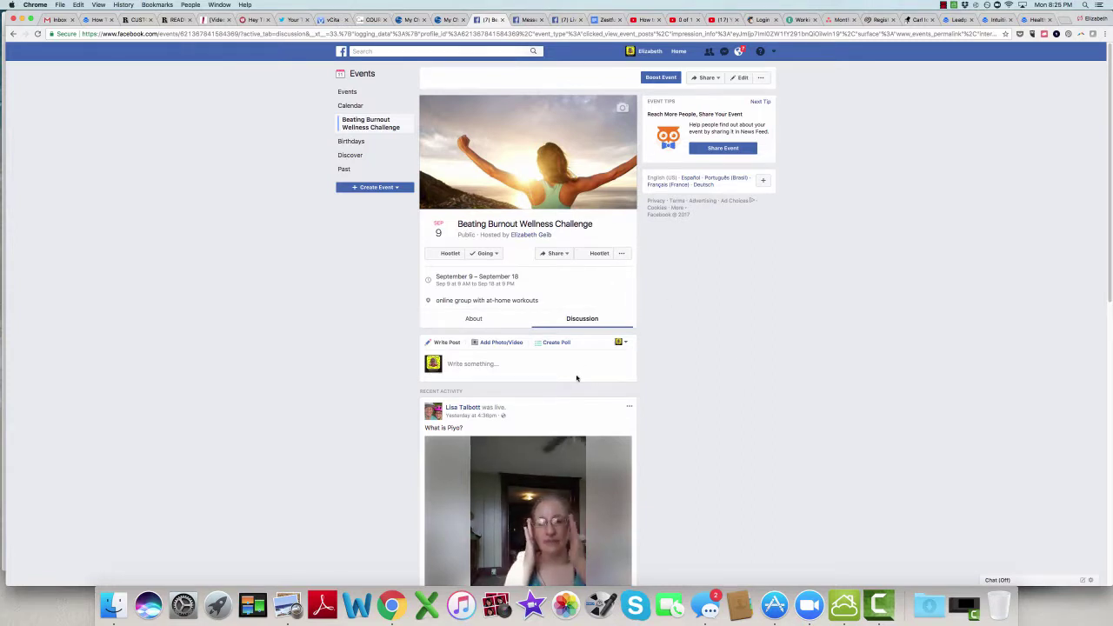
{"action": "left_click", "coordinate": [495, 318]}
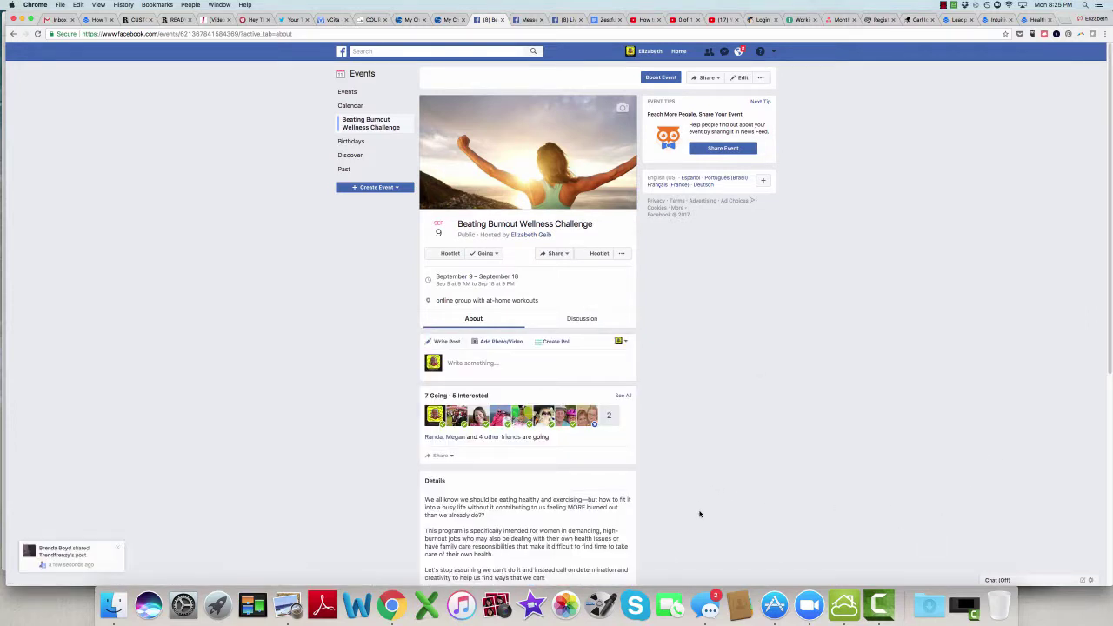
{"action": "left_click", "coordinate": [622, 396]}
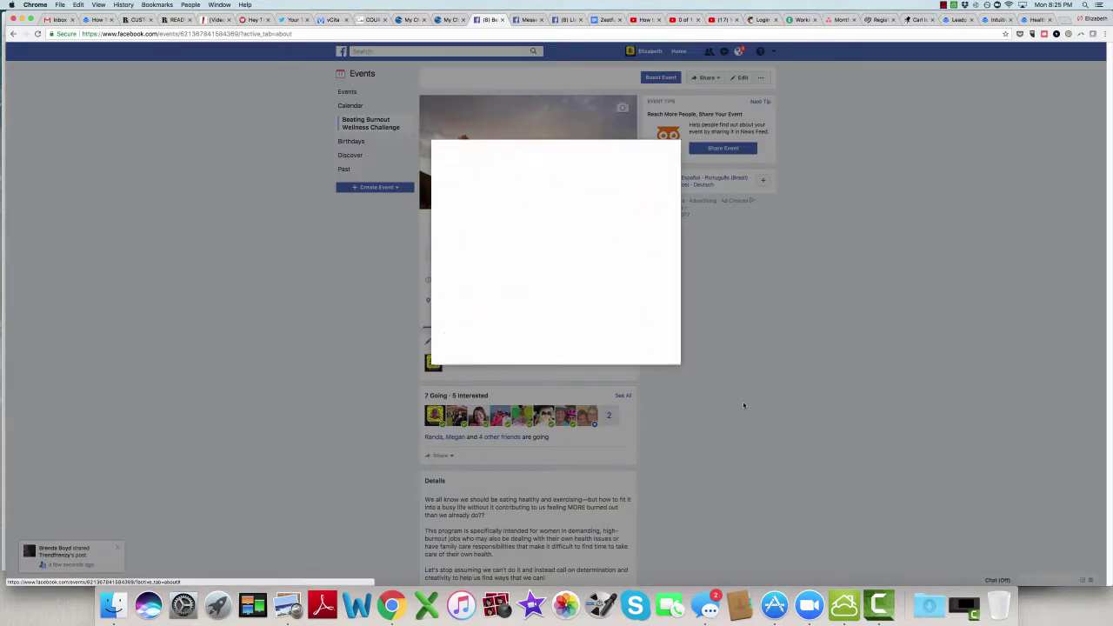
Step: Switch between the Interested, Going and Invited guest tabs, ending on Going (7)
{"action": "left_click", "coordinate": [460, 181]}
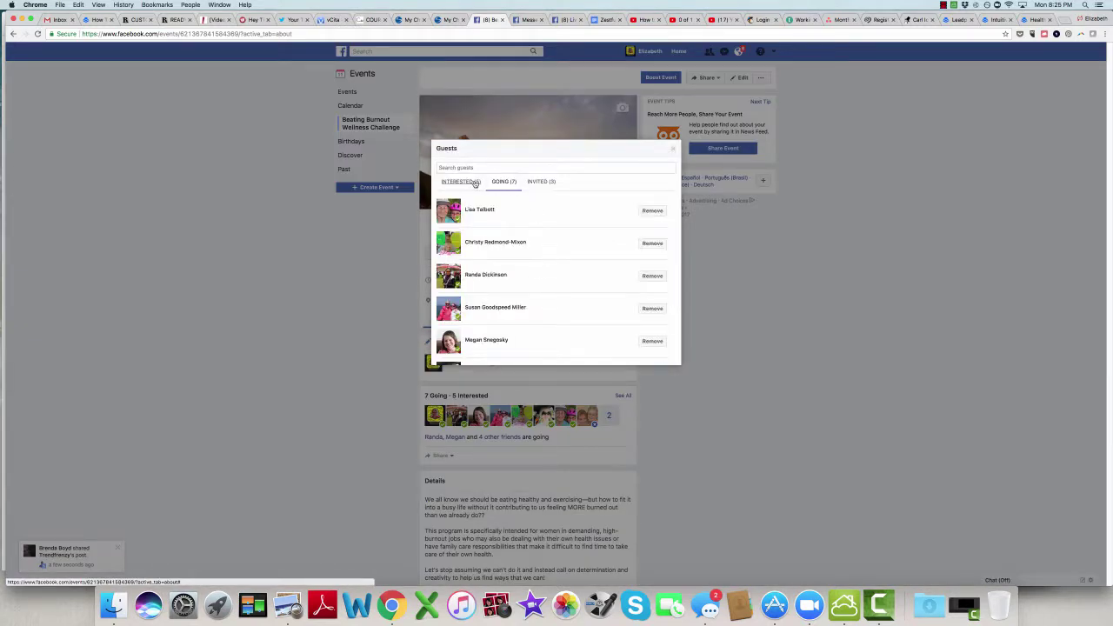
{"action": "left_click", "coordinate": [503, 181]}
{"action": "left_click", "coordinate": [539, 181]}
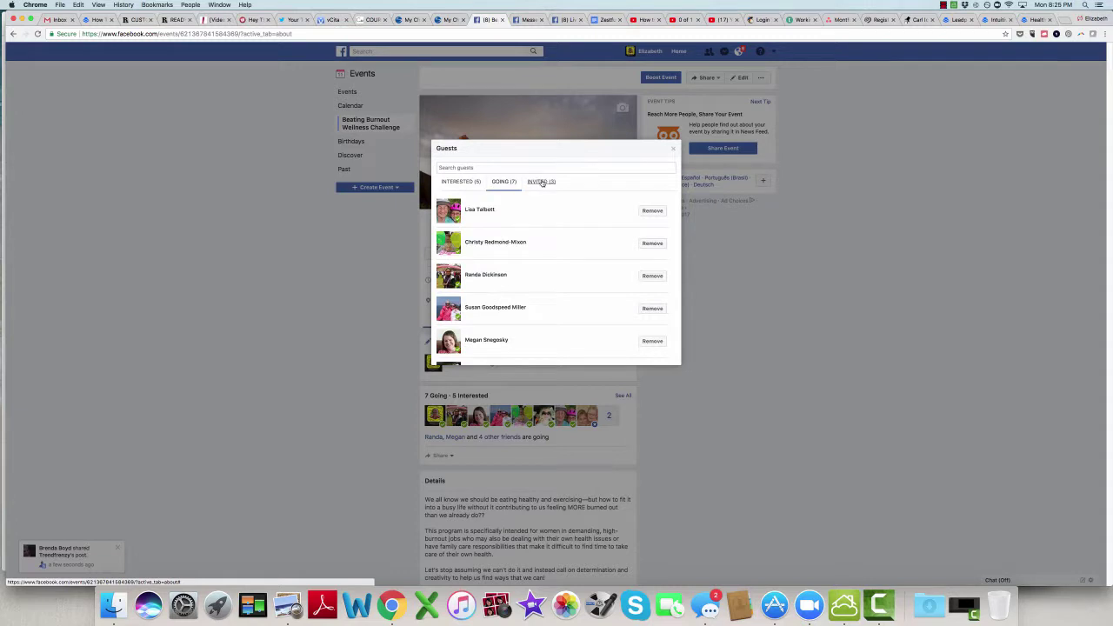
{"action": "left_click", "coordinate": [476, 184]}
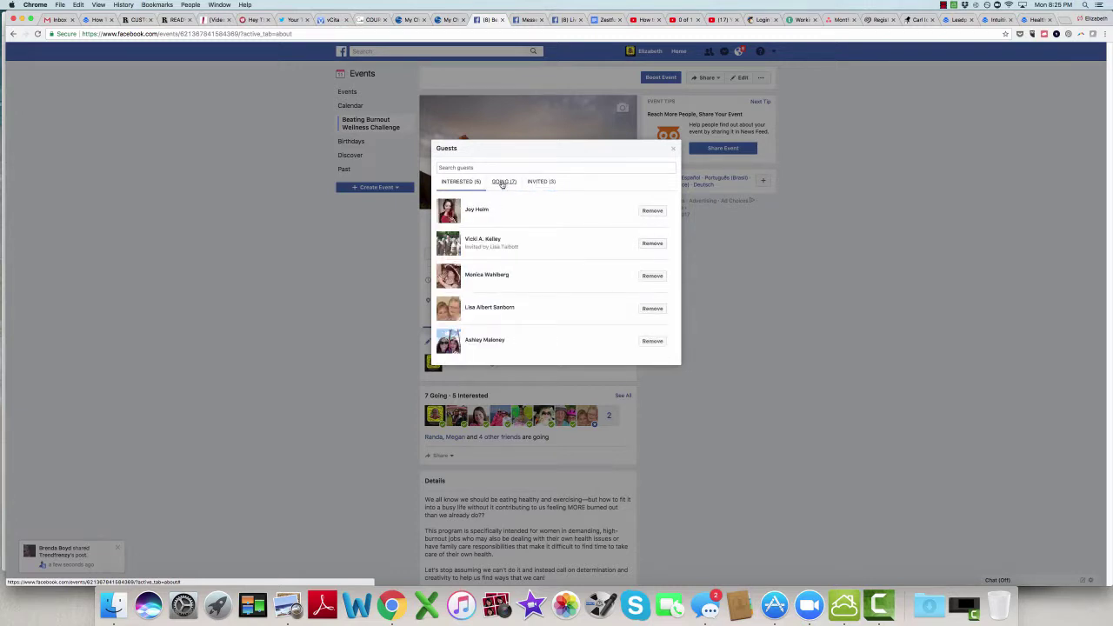
{"action": "left_click", "coordinate": [504, 182]}
{"action": "left_click", "coordinate": [469, 184]}
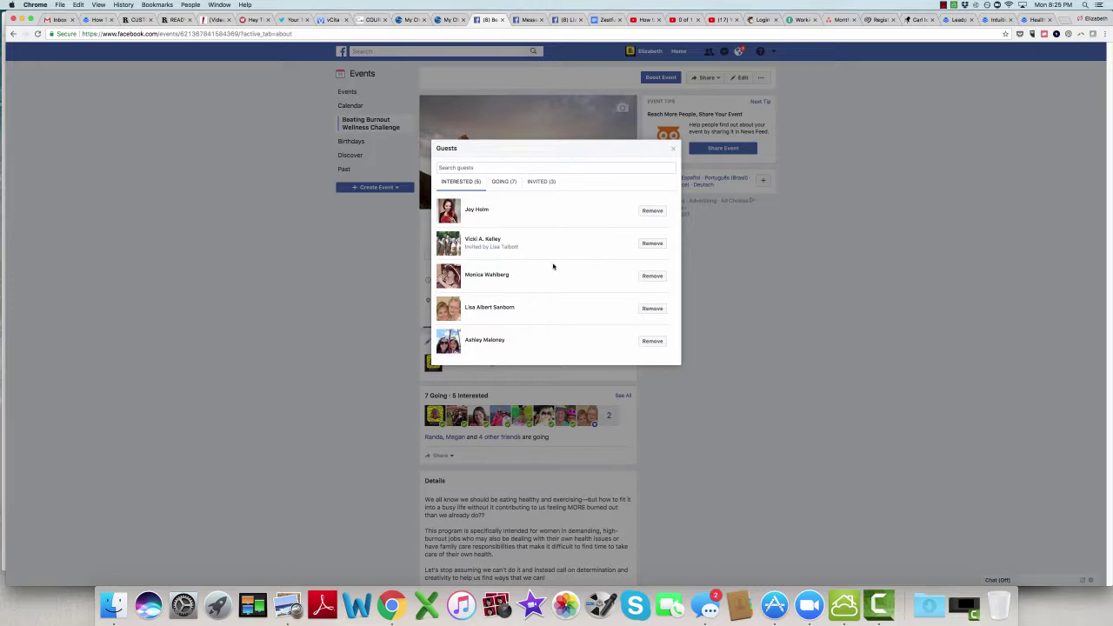
{"action": "left_click", "coordinate": [509, 183]}
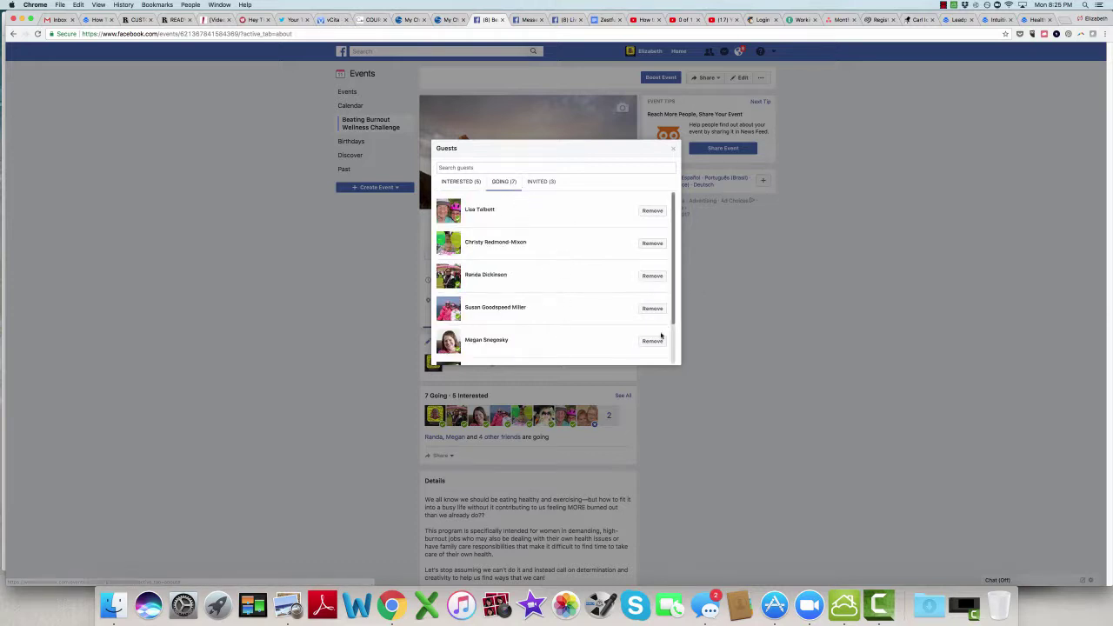
Step: Scroll through the seven Going guests, then view Interested (5) and Invited (3)
{"action": "scroll", "coordinate": [676, 280], "scroll_direction": "down", "scroll_amount": 3}
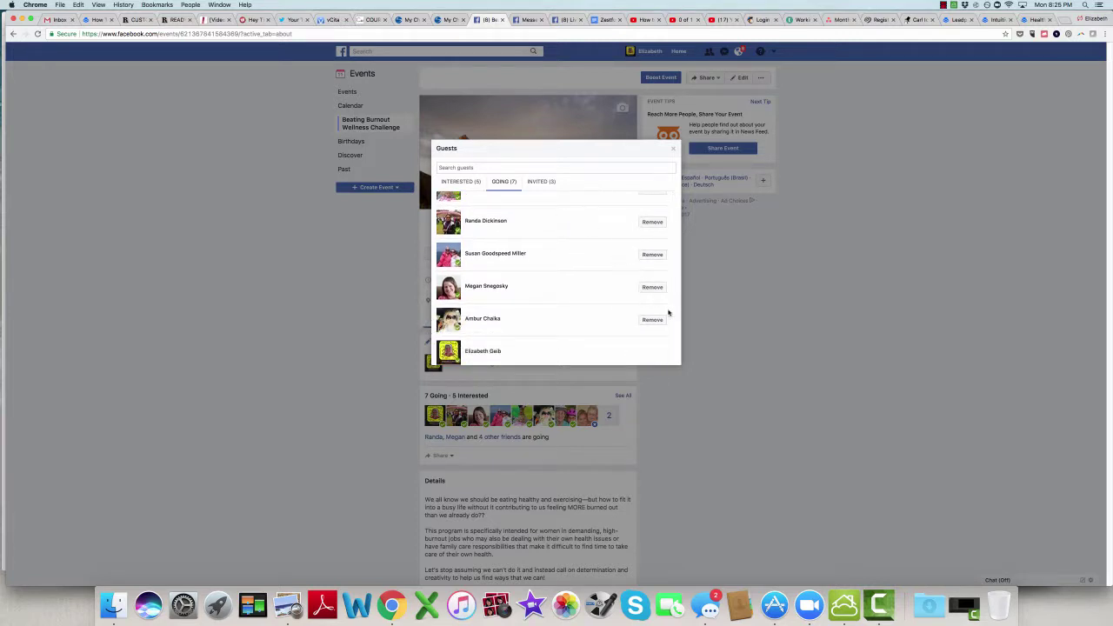
{"action": "left_click_drag", "start_coordinate": [675, 307], "coordinate": [676, 253]}
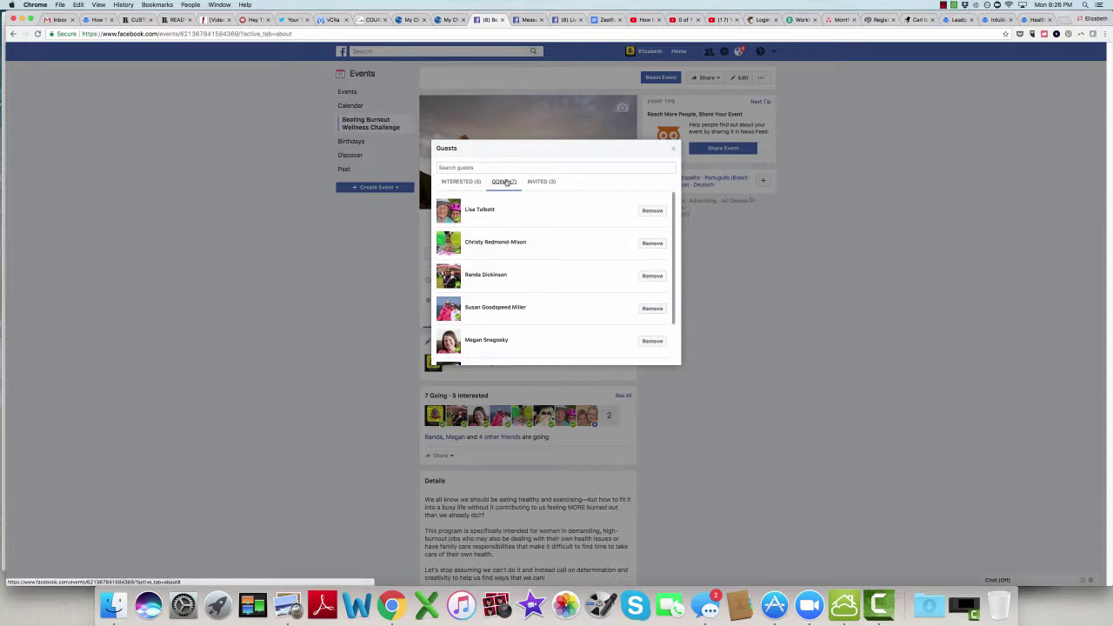
{"action": "left_click", "coordinate": [474, 184]}
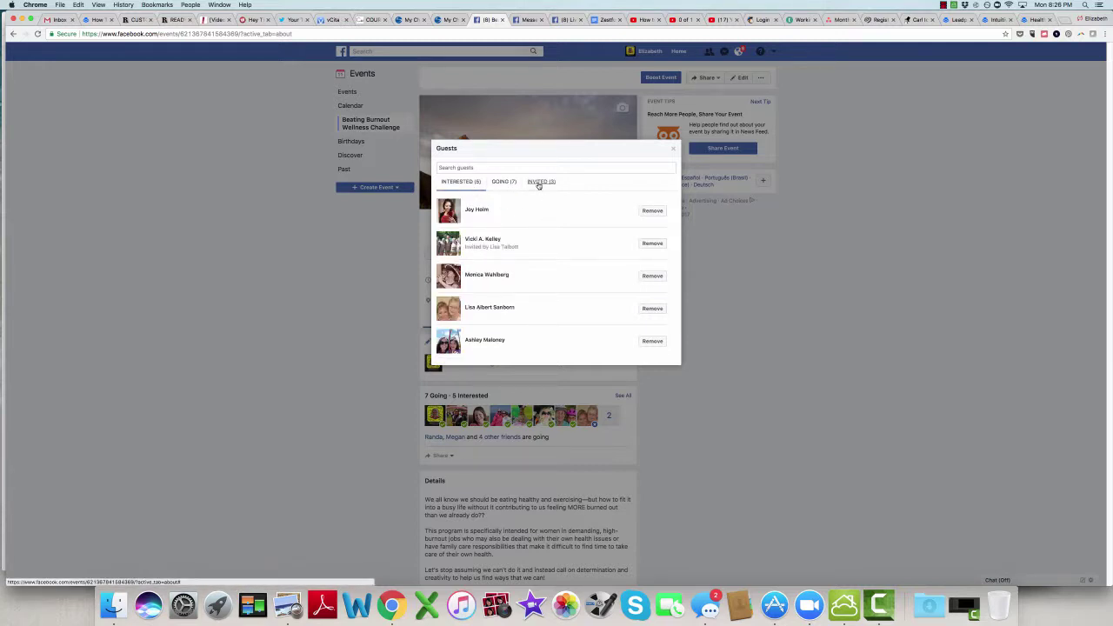
{"action": "left_click", "coordinate": [539, 184]}
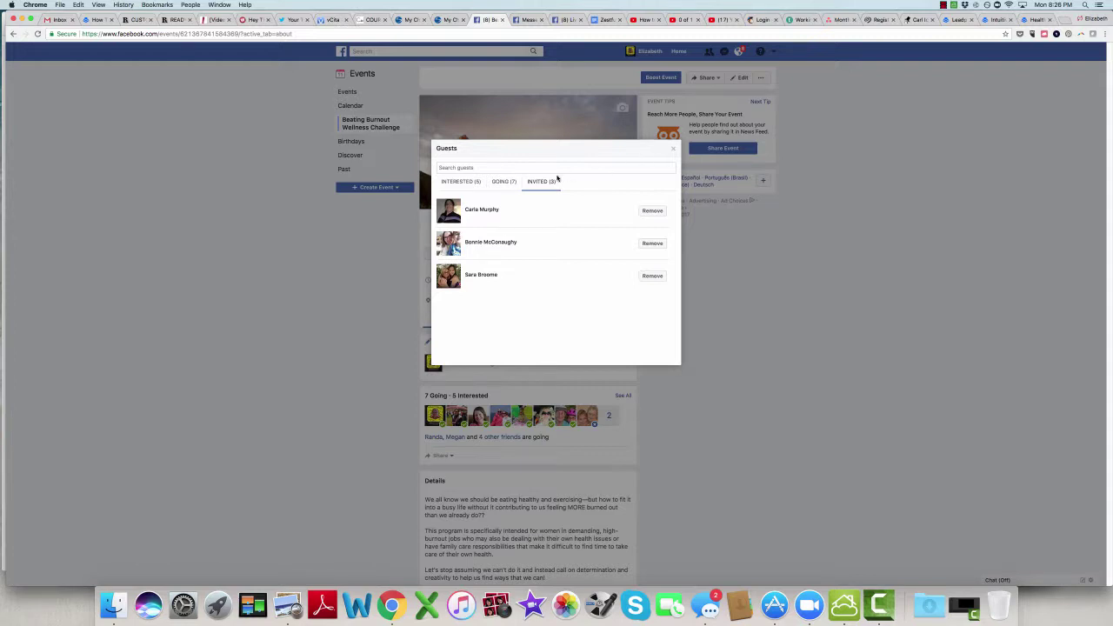
Step: Return to the Going (7) tab and close the Guests dialog
{"action": "left_click", "coordinate": [500, 184]}
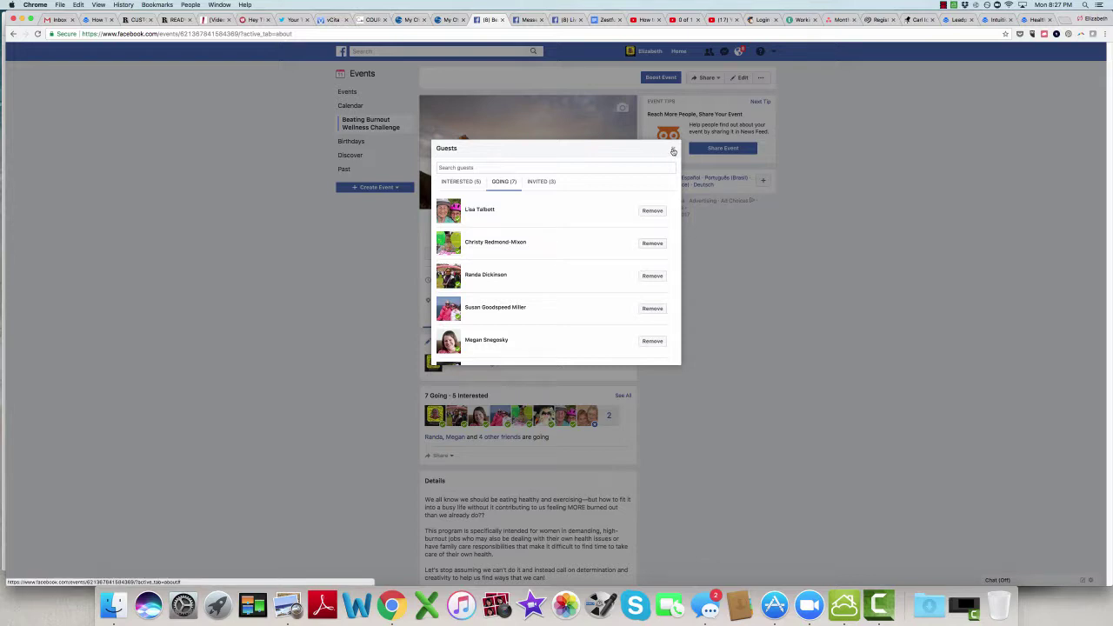
{"action": "left_click", "coordinate": [673, 152]}
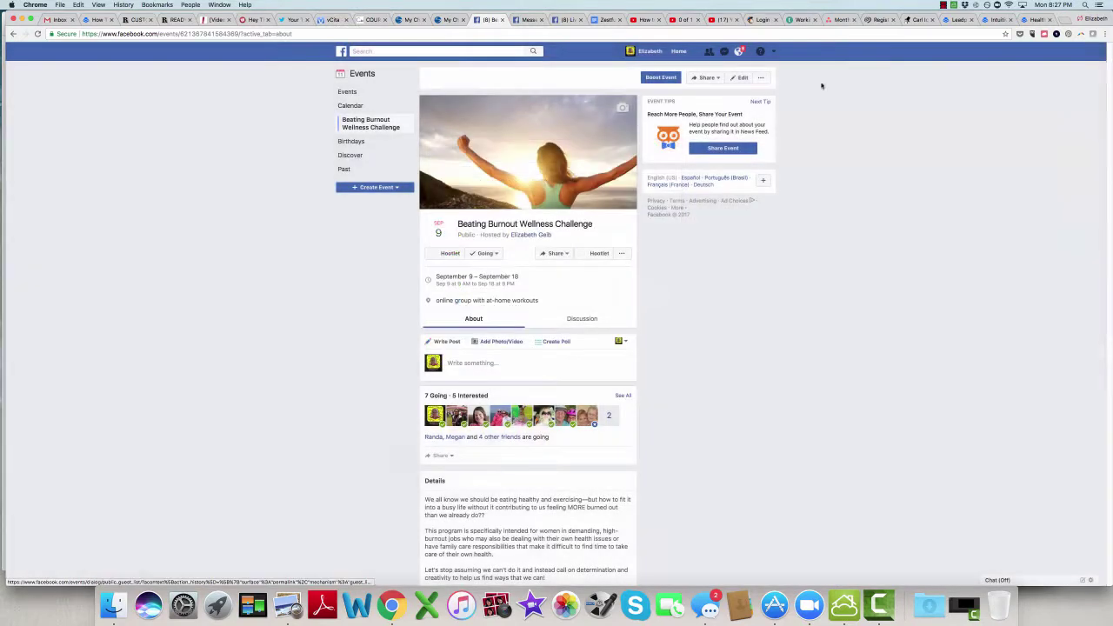
{"action": "left_click", "coordinate": [944, 6]}
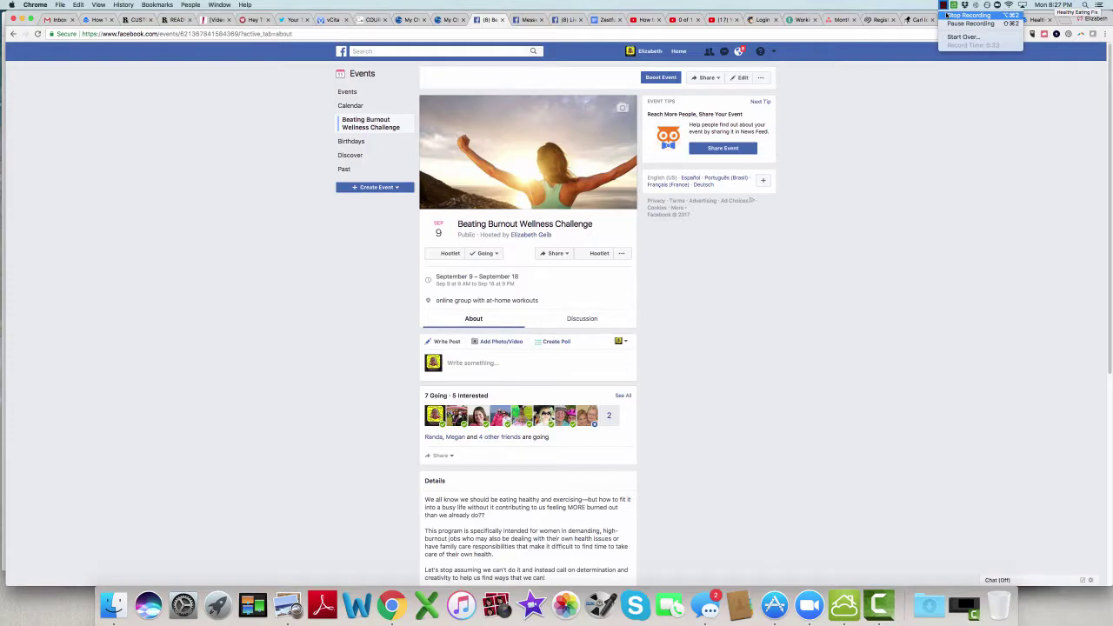